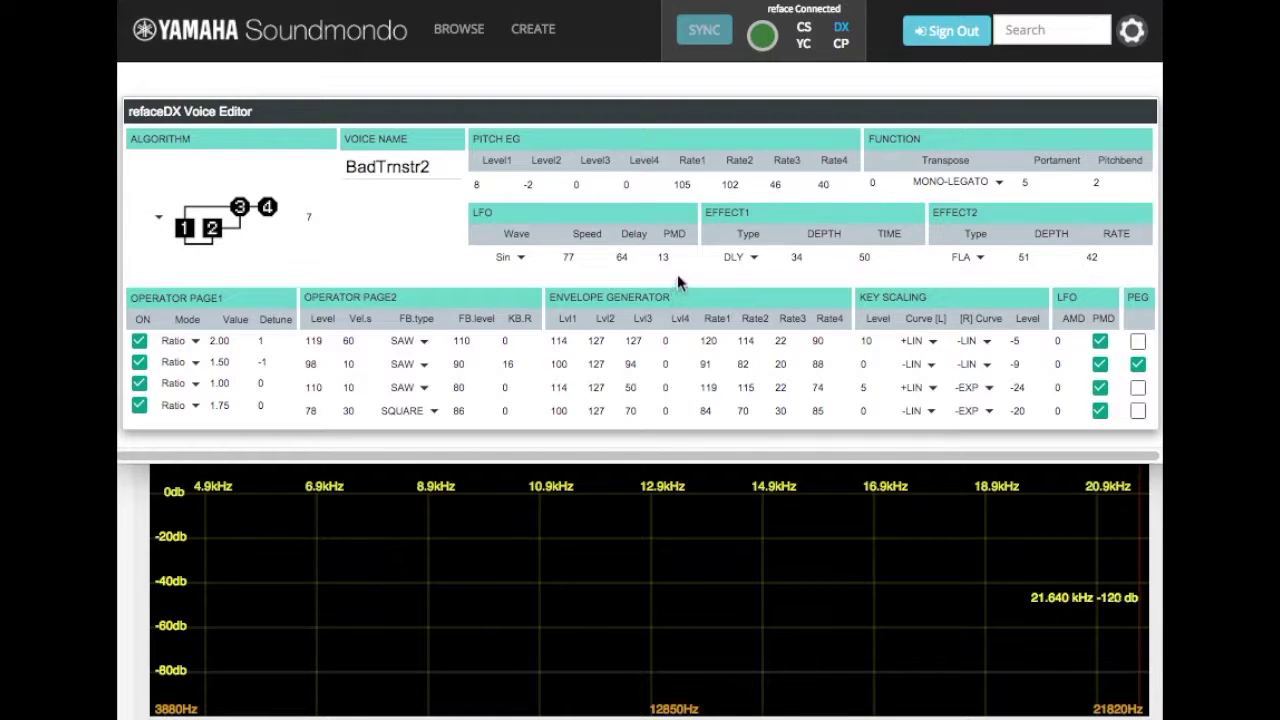
# Bypass both effects by setting the Effect 1 and Effect 2 types to THRU.
pyautogui.write('0')
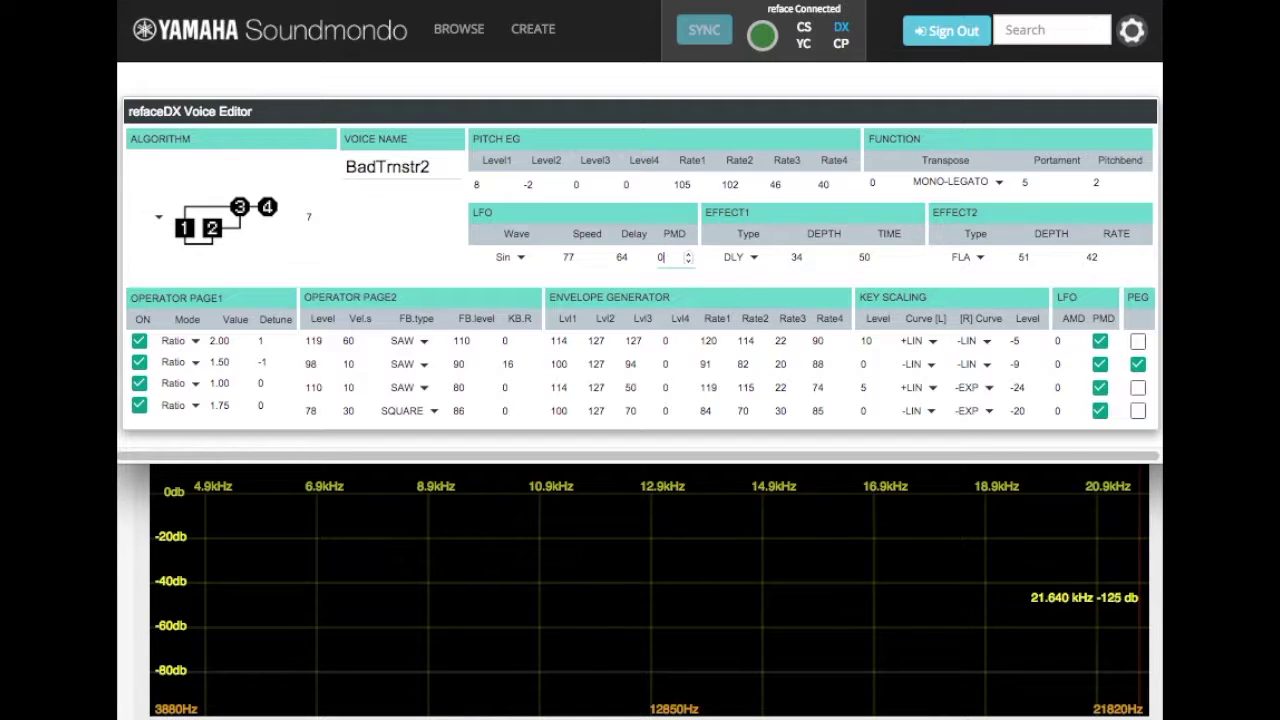
pyautogui.click(748, 258)
pyautogui.click(745, 292)
pyautogui.click(980, 258)
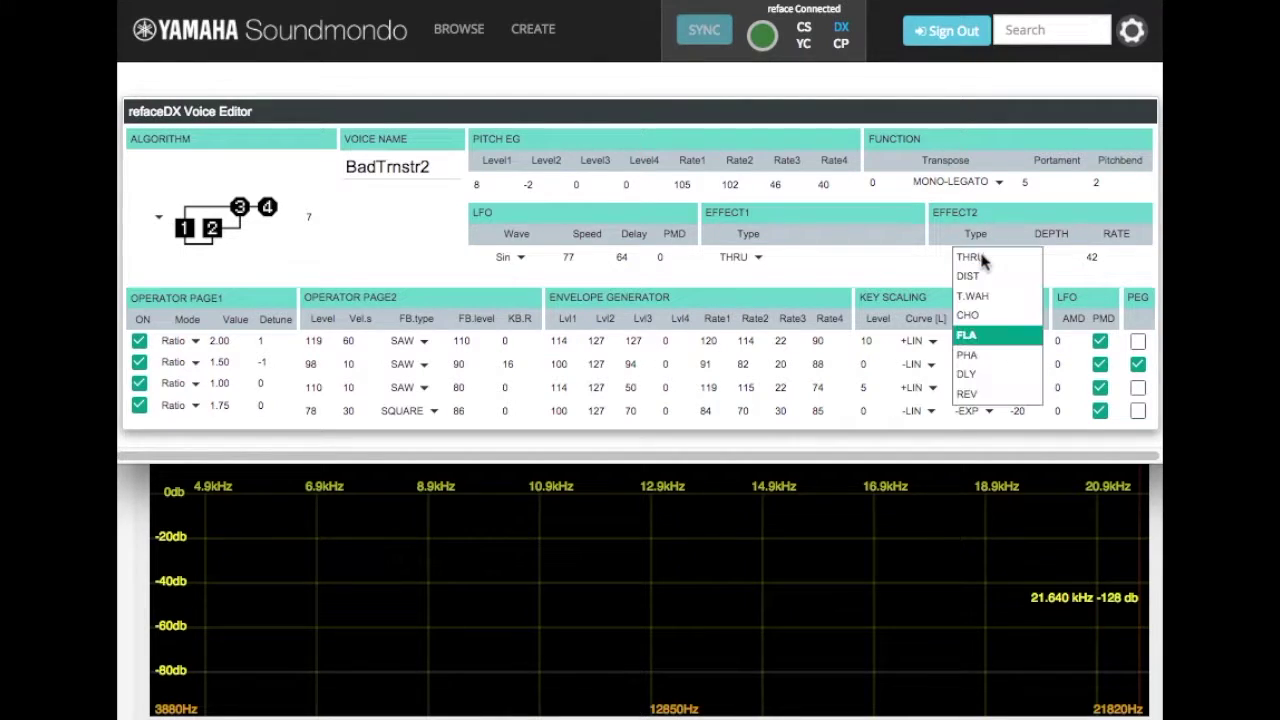
pyautogui.click(982, 260)
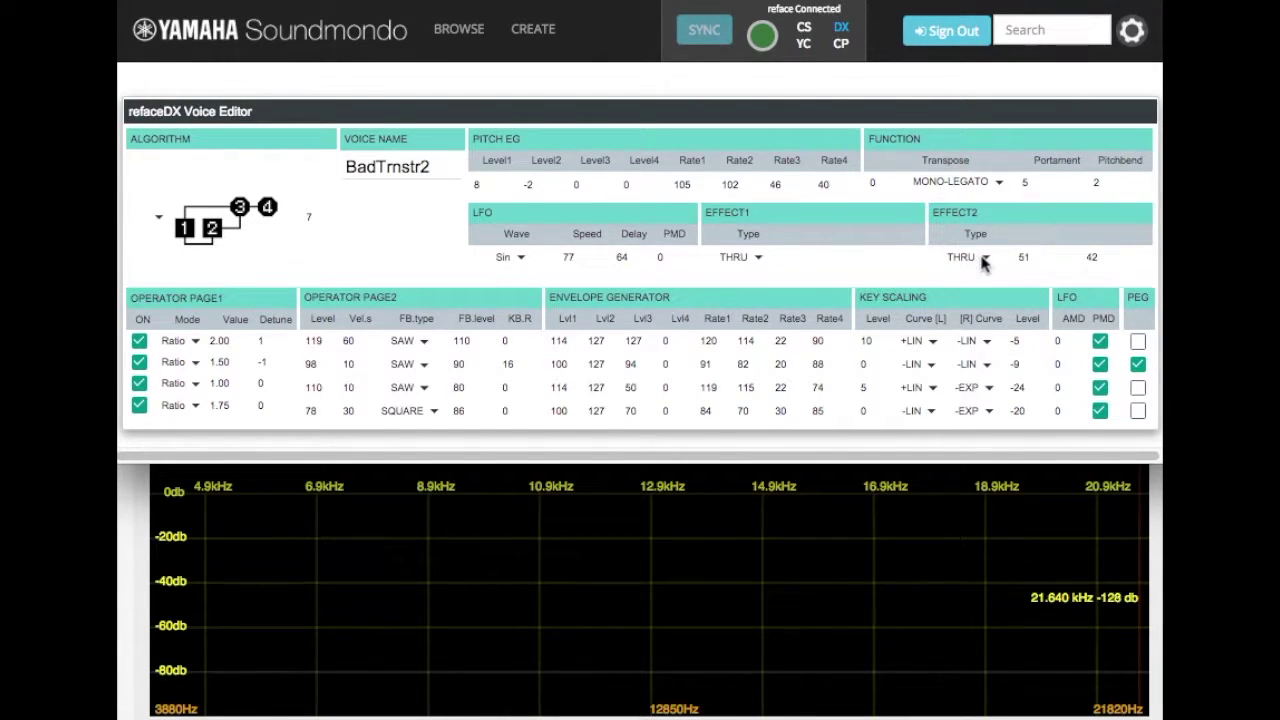
# Switch off operators 4, 3 and 2, leaving only operator 1 on.
pyautogui.click(140, 406)
pyautogui.click(141, 387)
pyautogui.click(141, 364)
# Set the detune of operator 1 (from 1) and operator 2 (from -1) to 0.
pyautogui.click(283, 345)
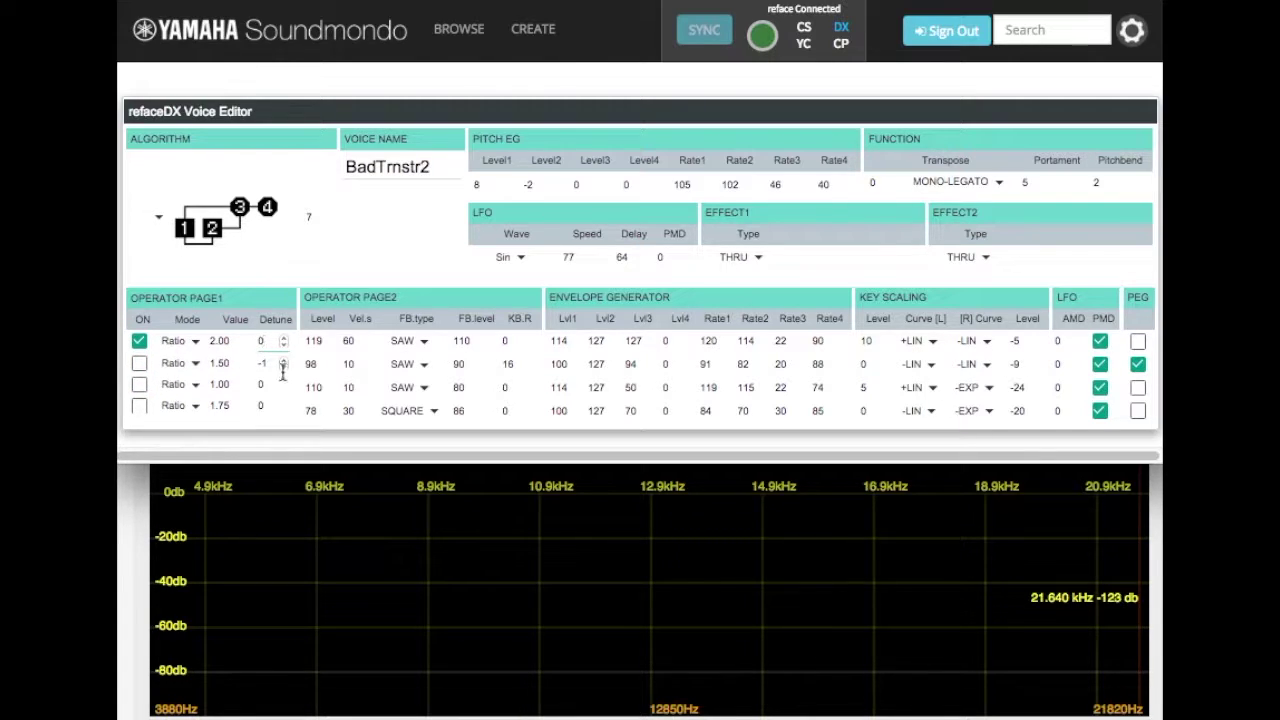
pyautogui.click(284, 368)
pyautogui.click(284, 360)
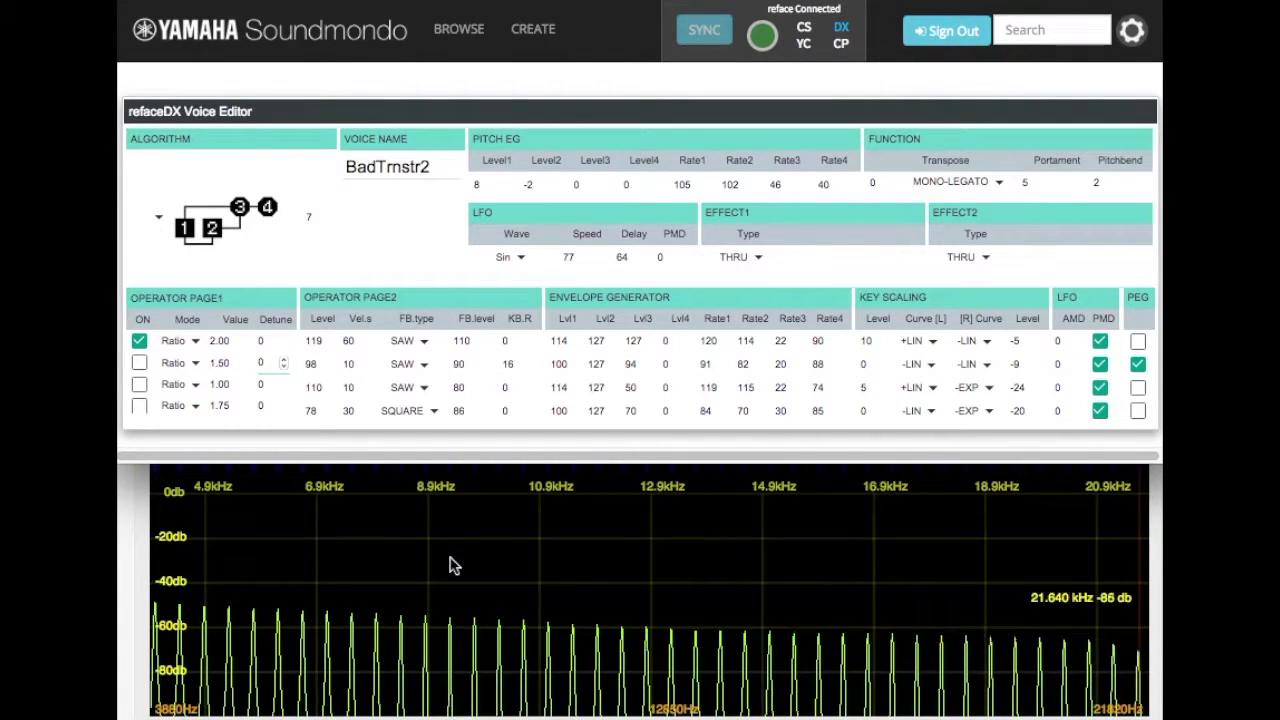
# Lower operator 1's FB.level from 110 to 87, then switch operator 3 back on.
pyautogui.click(477, 343)
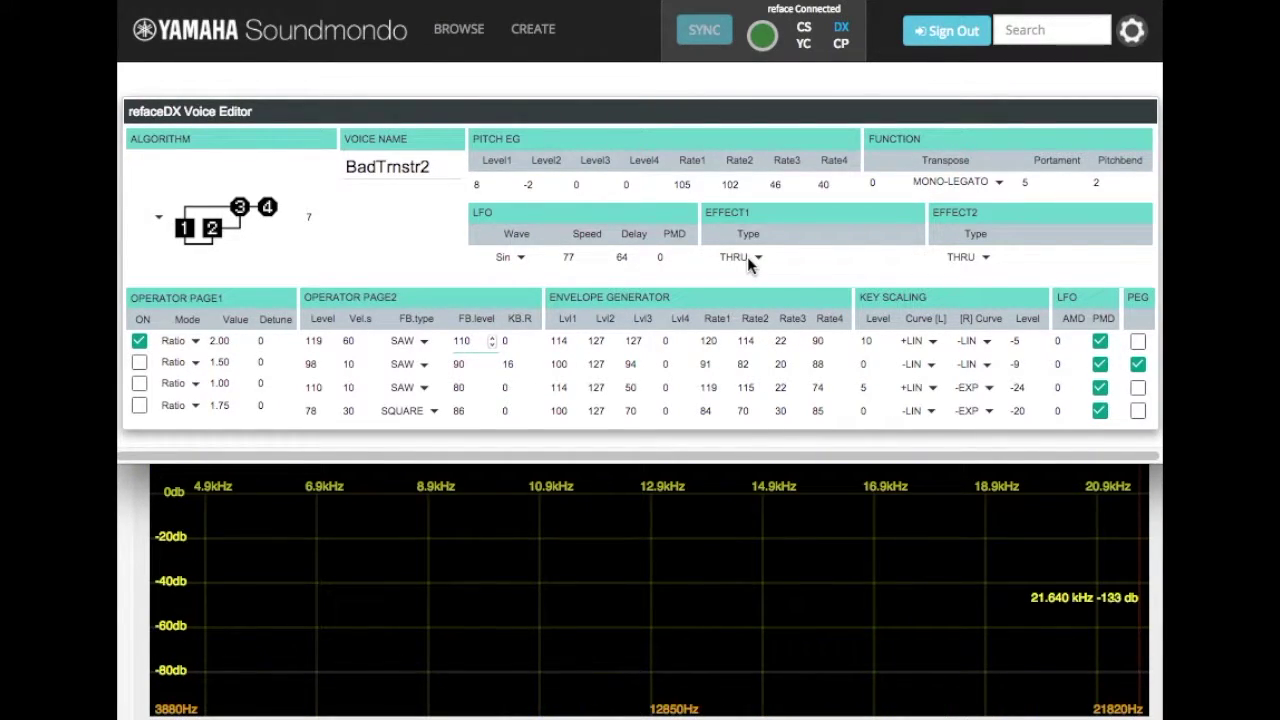
pyautogui.press('Down')
pyautogui.press('Down')
pyautogui.press('Down')
pyautogui.press('Down')
pyautogui.press('Down')
pyautogui.press('Down')
pyautogui.press('Down')
pyautogui.press('Down')
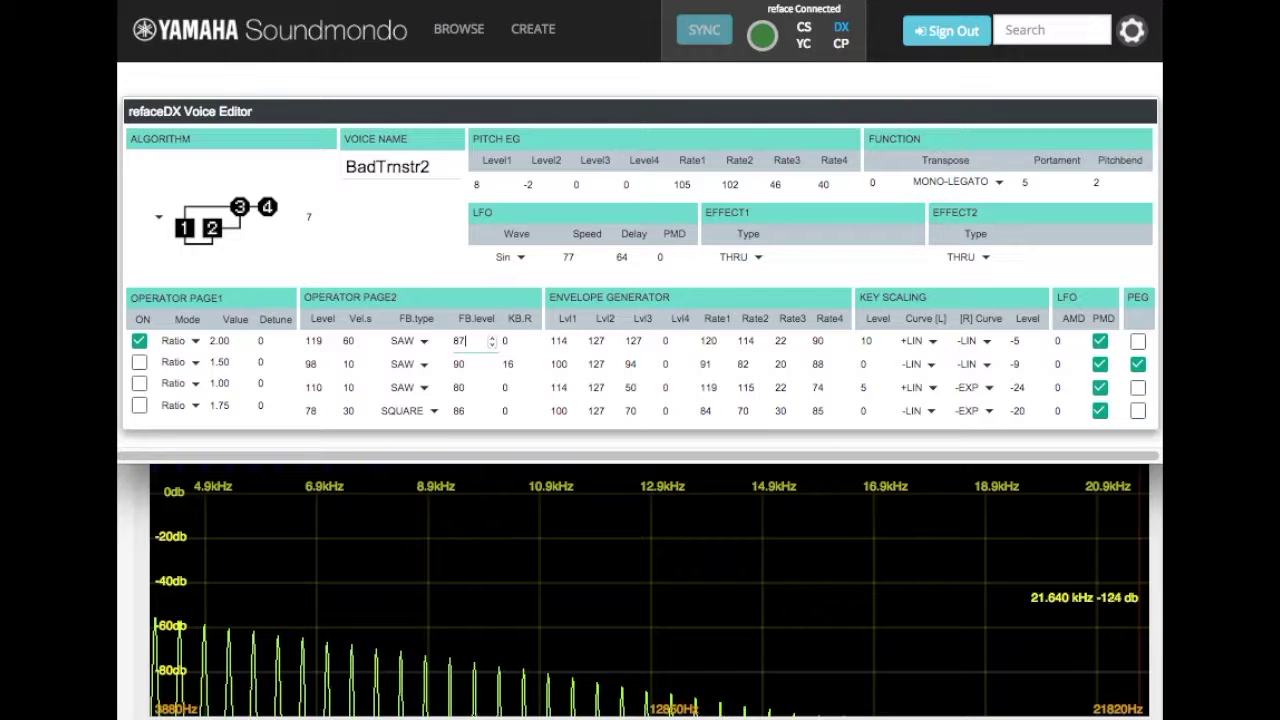
pyautogui.click(140, 387)
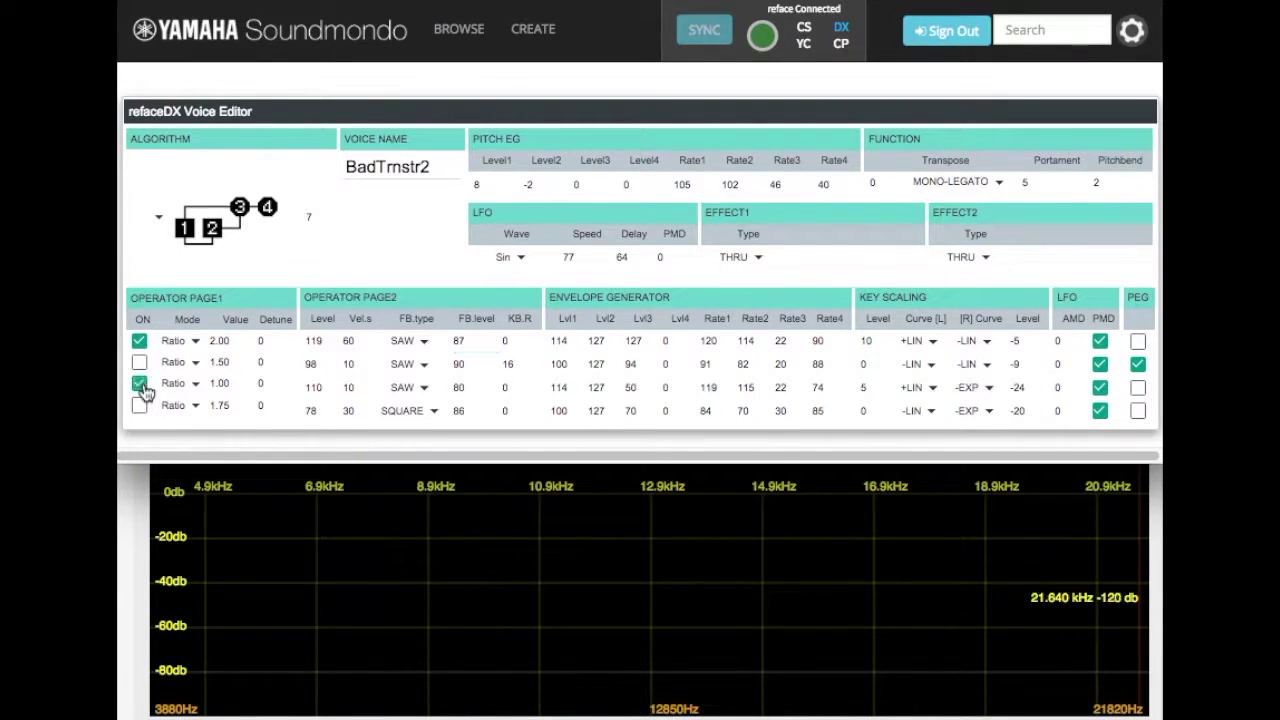
# Enter 70 as operator 3's Level, then reselect the value to change it to 80.
pyautogui.doubleClick(324, 387)
pyautogui.write('70')
pyautogui.doubleClick(318, 388)
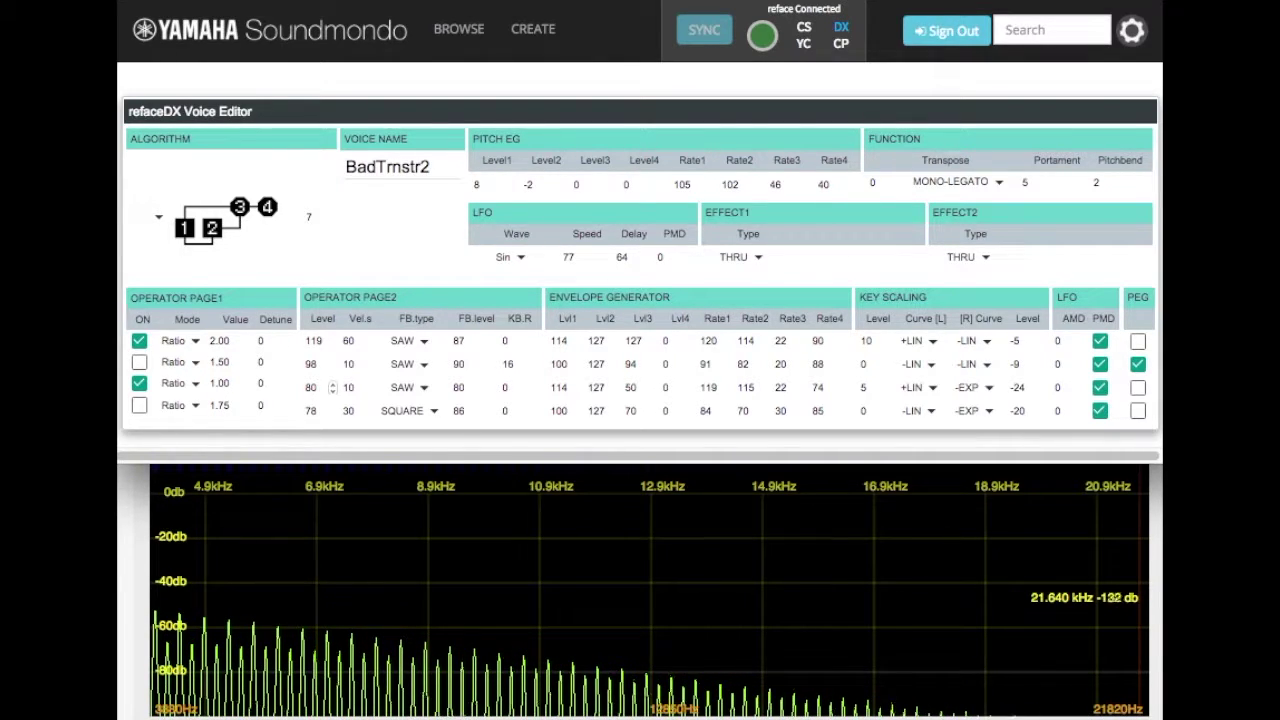
# Overwrite operator 3's Level with 90, then step it up past 110 with the up arrow.
pyautogui.hotkey('ctrl', 'a')
pyautogui.write('90')
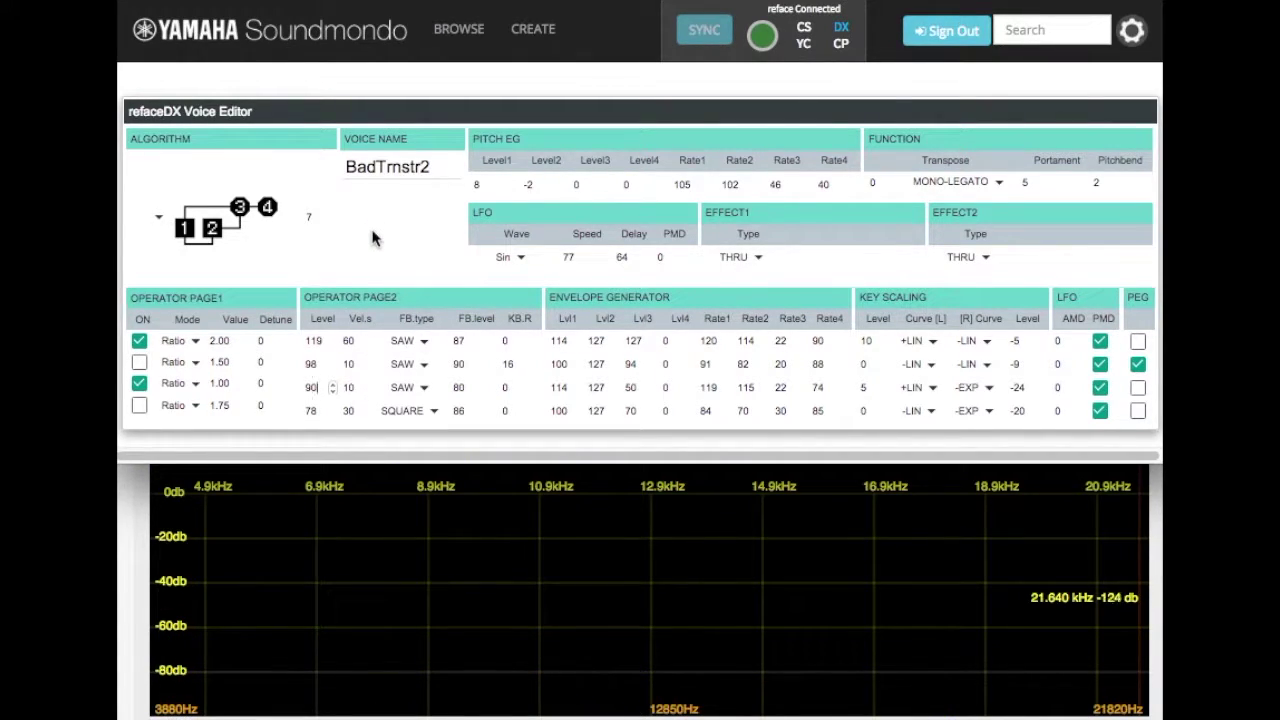
pyautogui.press('Up')
pyautogui.press('Up')
pyautogui.press('Up')
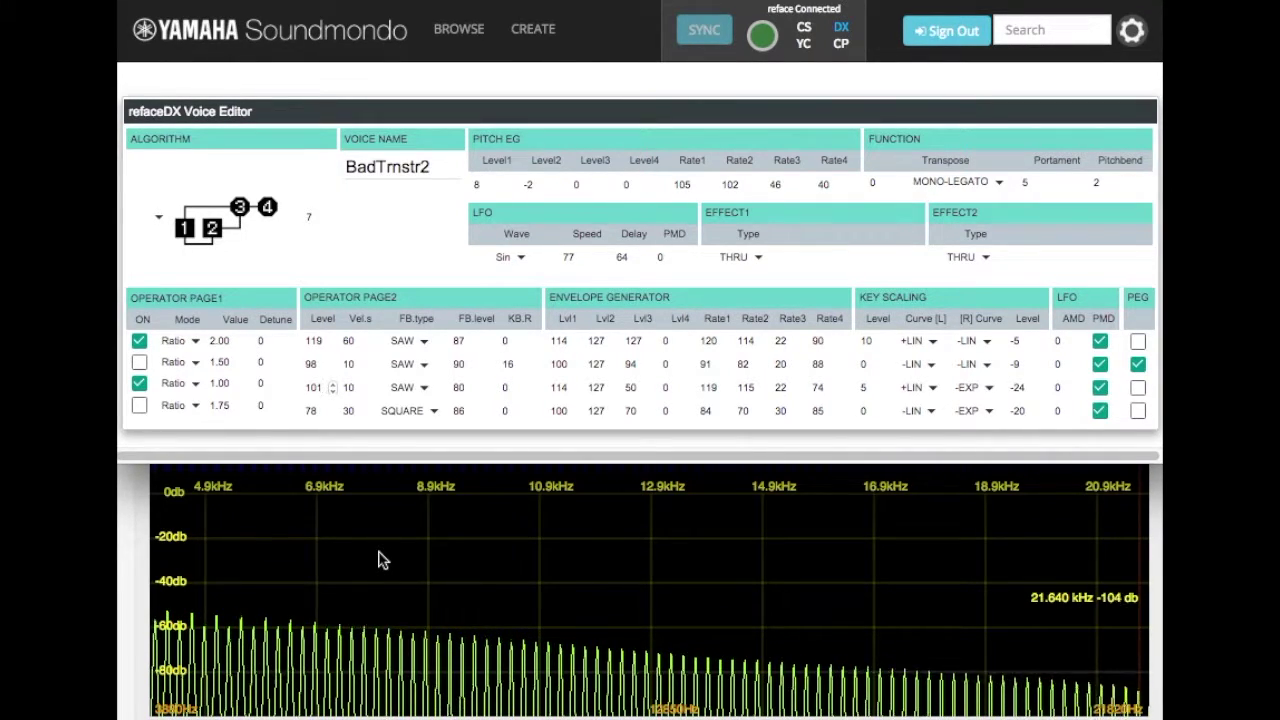
pyautogui.press('Up')
pyautogui.press('Up')
pyautogui.press('Up')
pyautogui.press('Up')
pyautogui.press('Up')
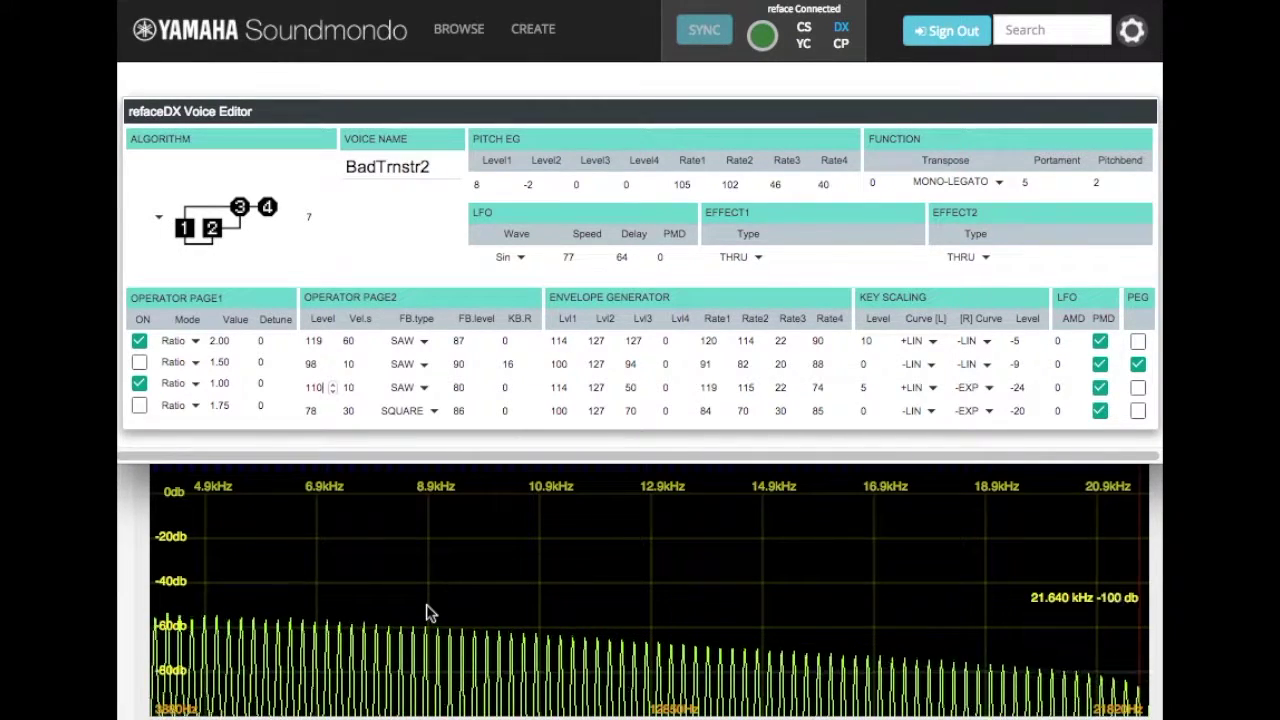
pyautogui.press('Up')
pyautogui.press('Up')
pyautogui.press('Up')
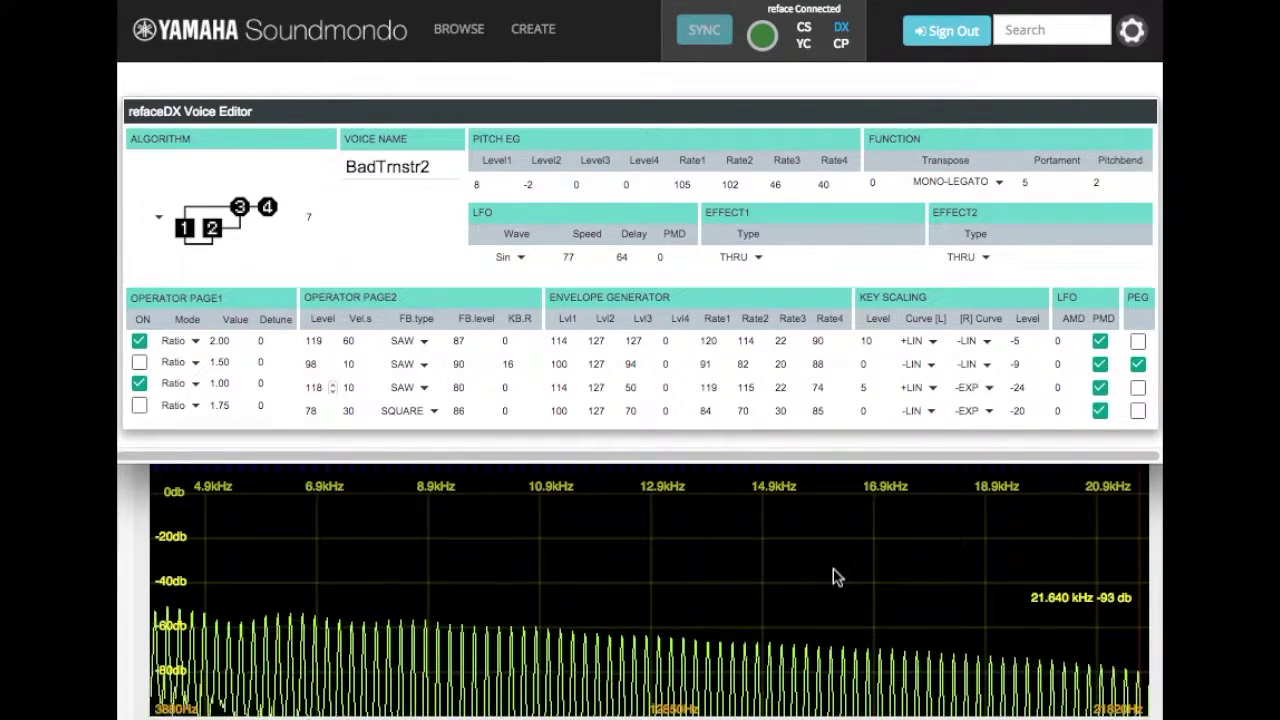
# Step operator 3's Level up to its maximum of 127 and select the value.
pyautogui.press('Up')
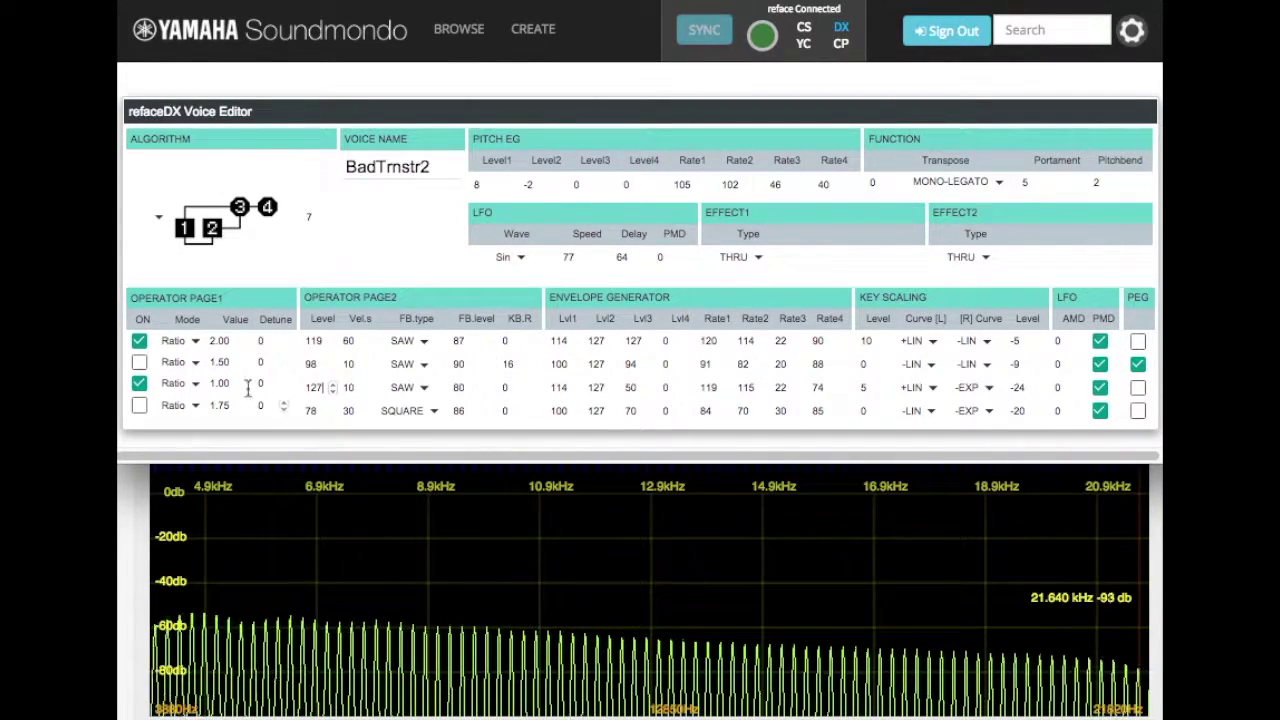
pyautogui.doubleClick(314, 387)
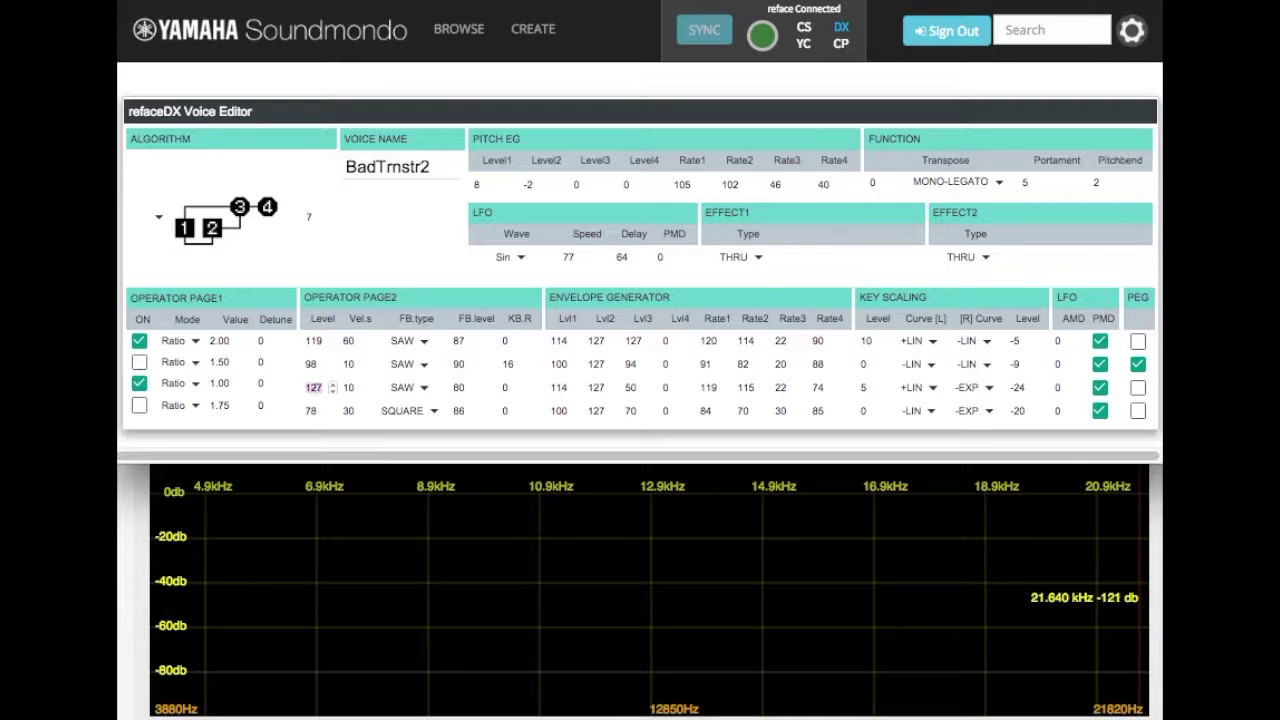
# Set operator 3's Level to 70 and spin operator 1's FB.level up from 87 to 110.
pyautogui.write('70')
pyautogui.click(492, 339)
pyautogui.click(492, 339)
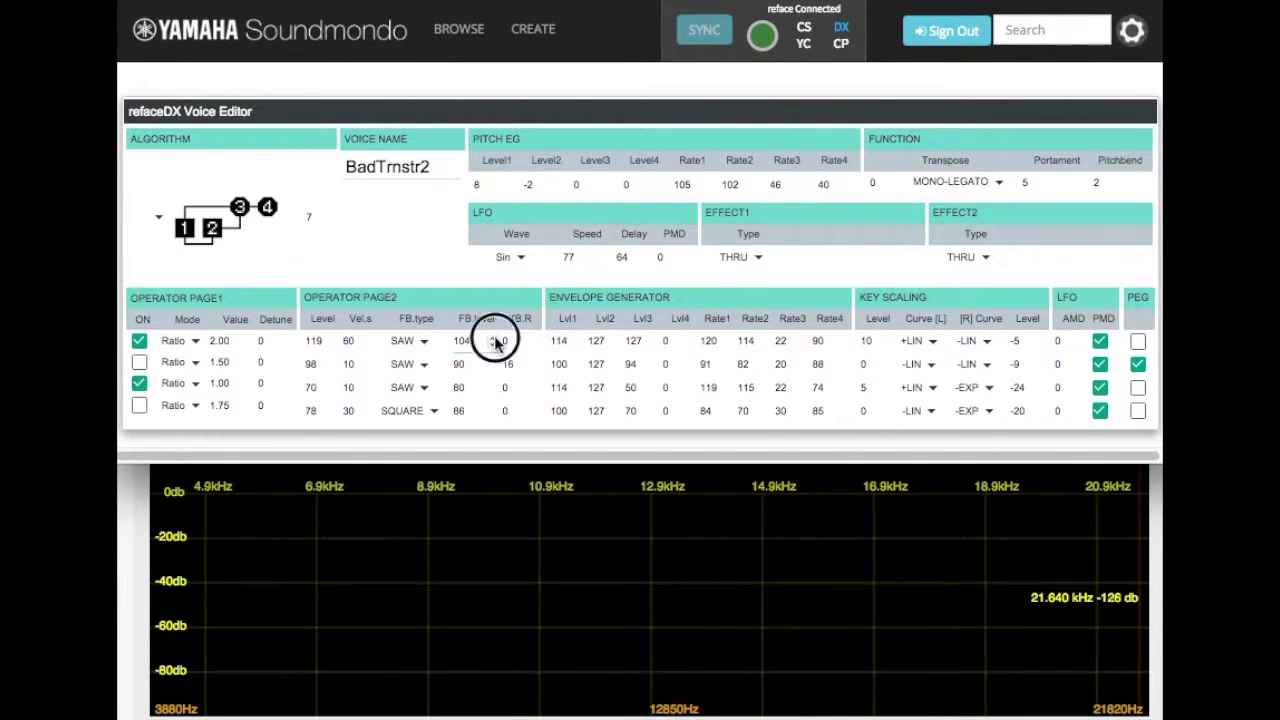
pyautogui.click(492, 339)
pyautogui.click(492, 339)
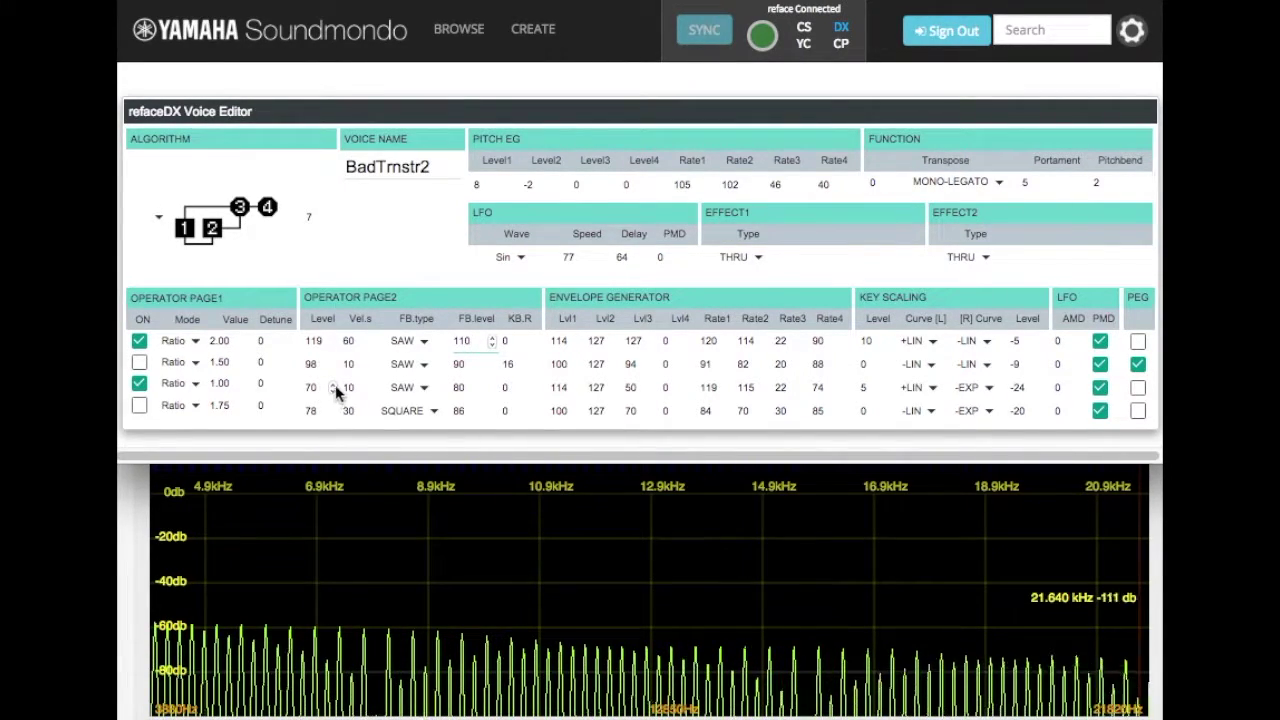
# Retype operator 3's Level as 85, 100, then 110, and switch off operator 1.
pyautogui.doubleClick(321, 388)
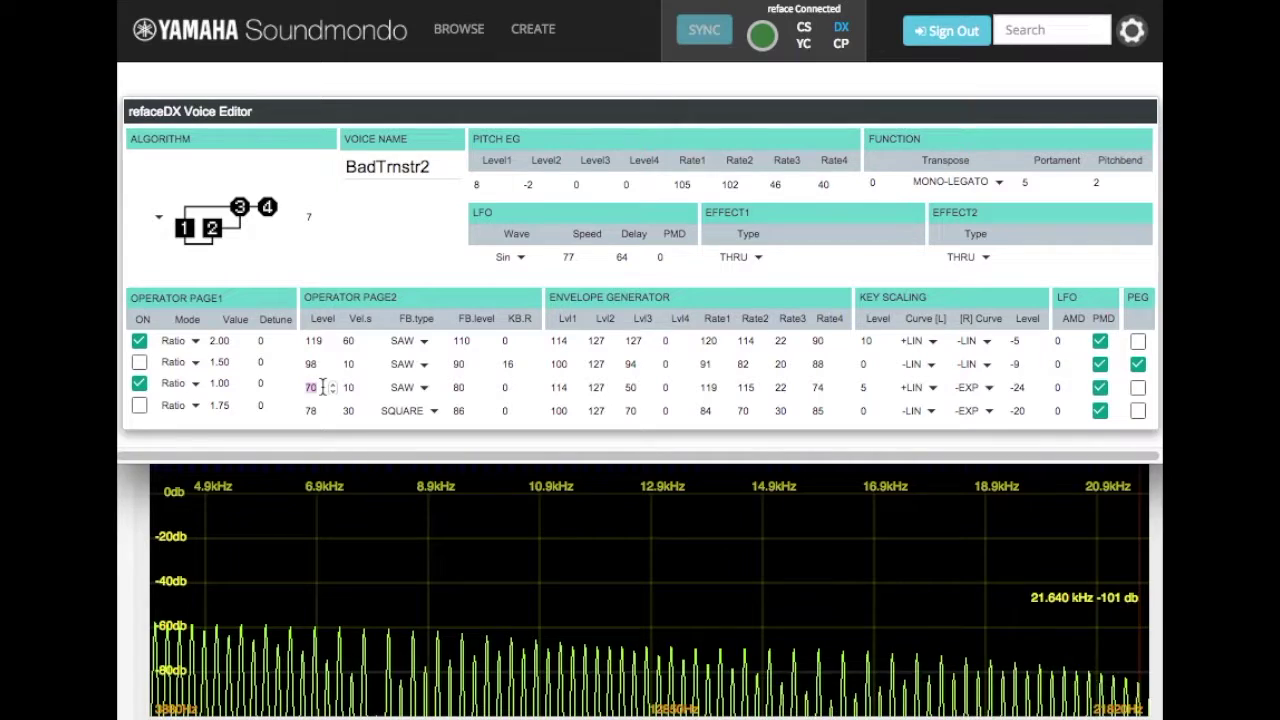
pyautogui.write('85')
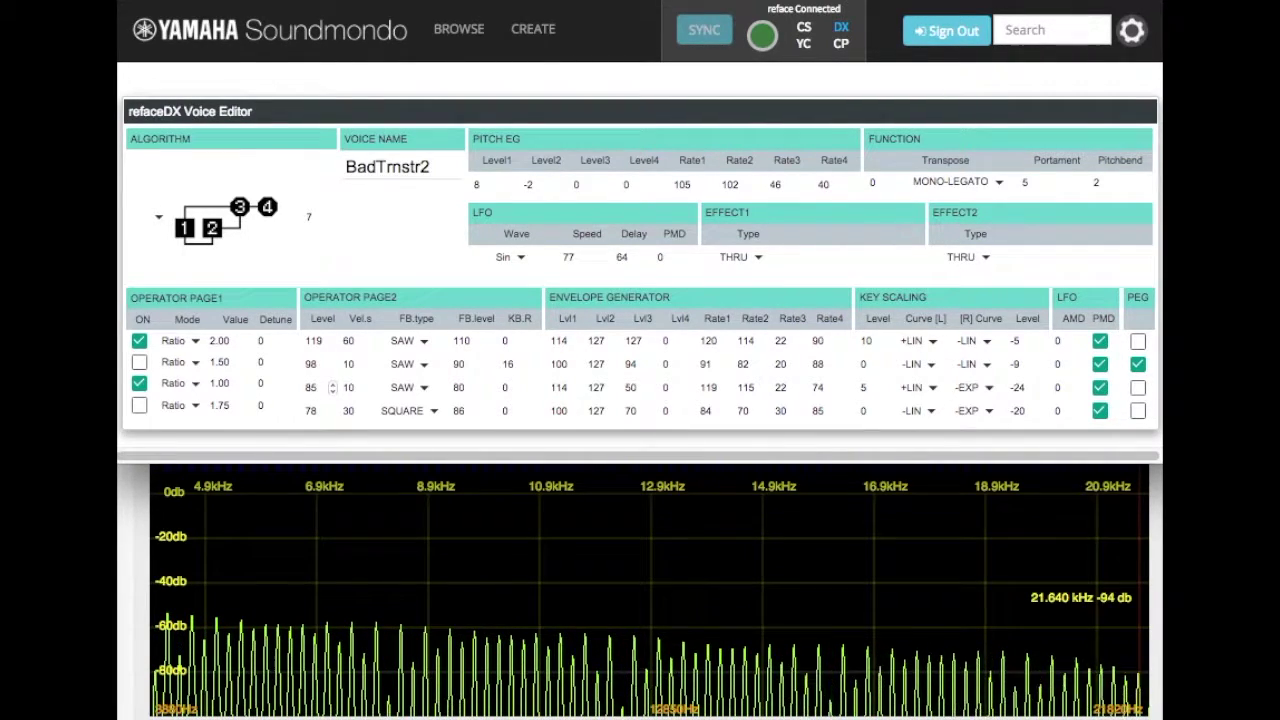
pyautogui.doubleClick(322, 387)
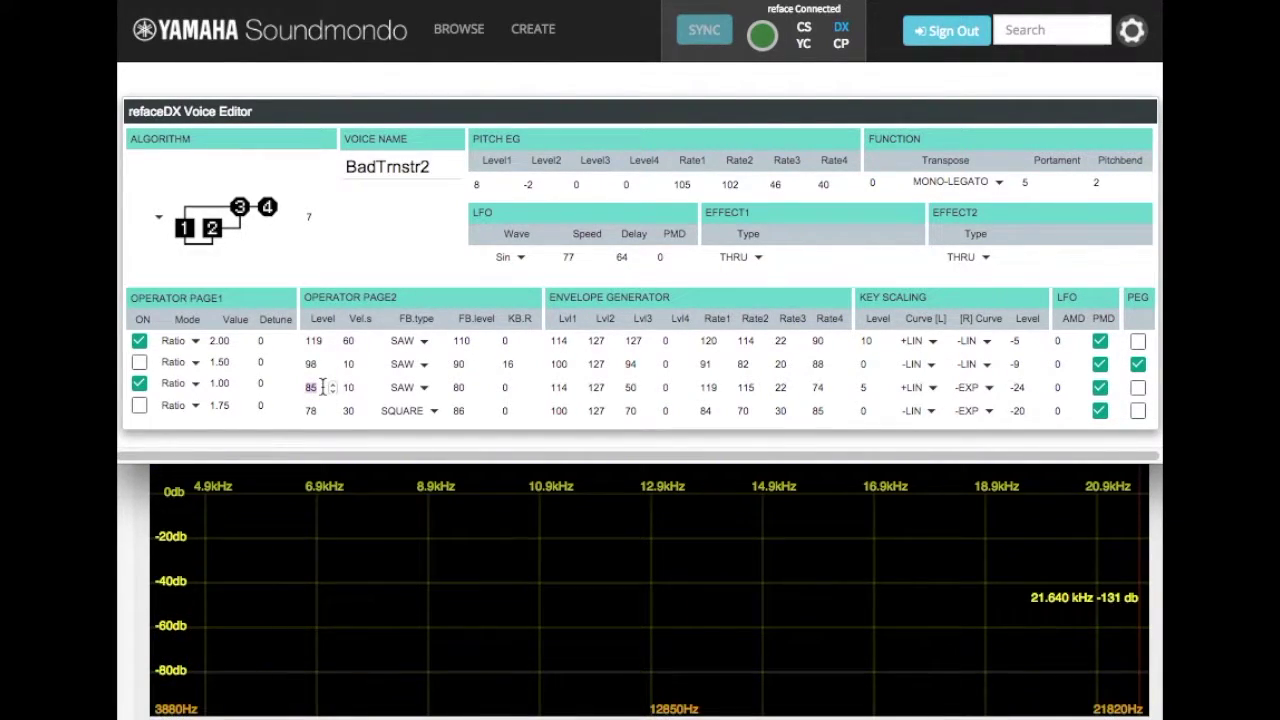
pyautogui.write('100')
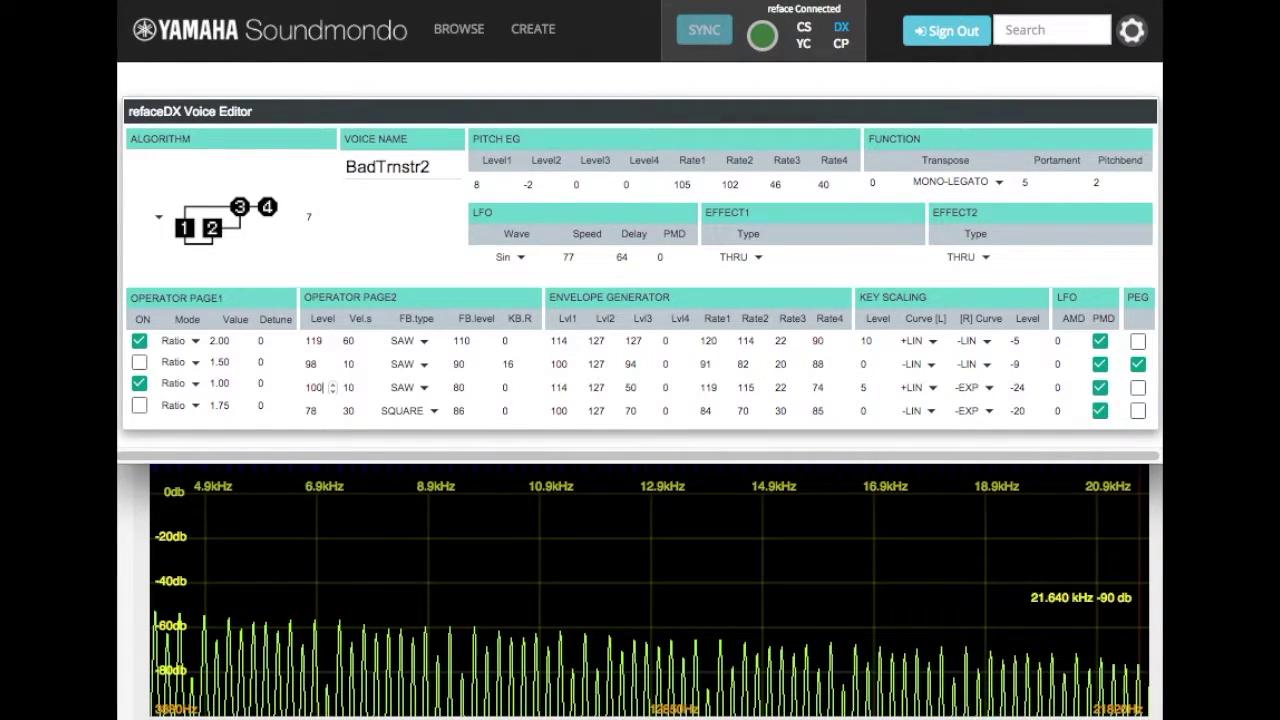
pyautogui.doubleClick(314, 387)
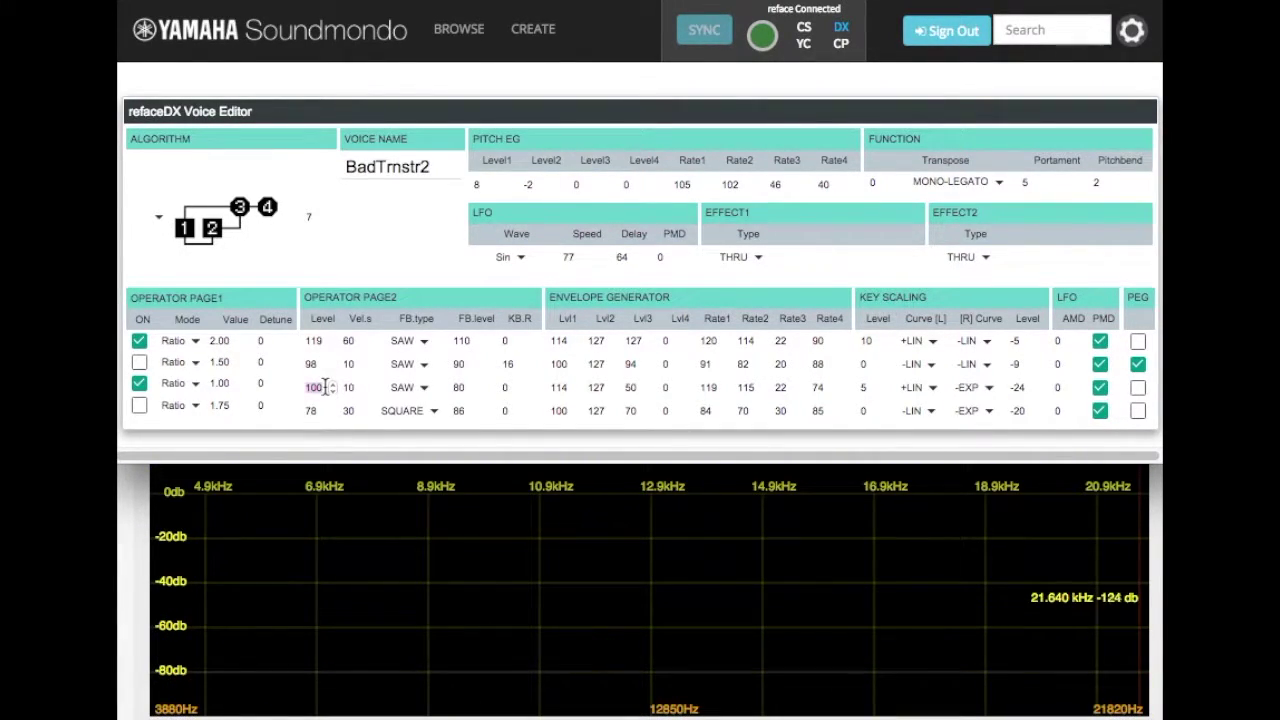
pyautogui.write('110')
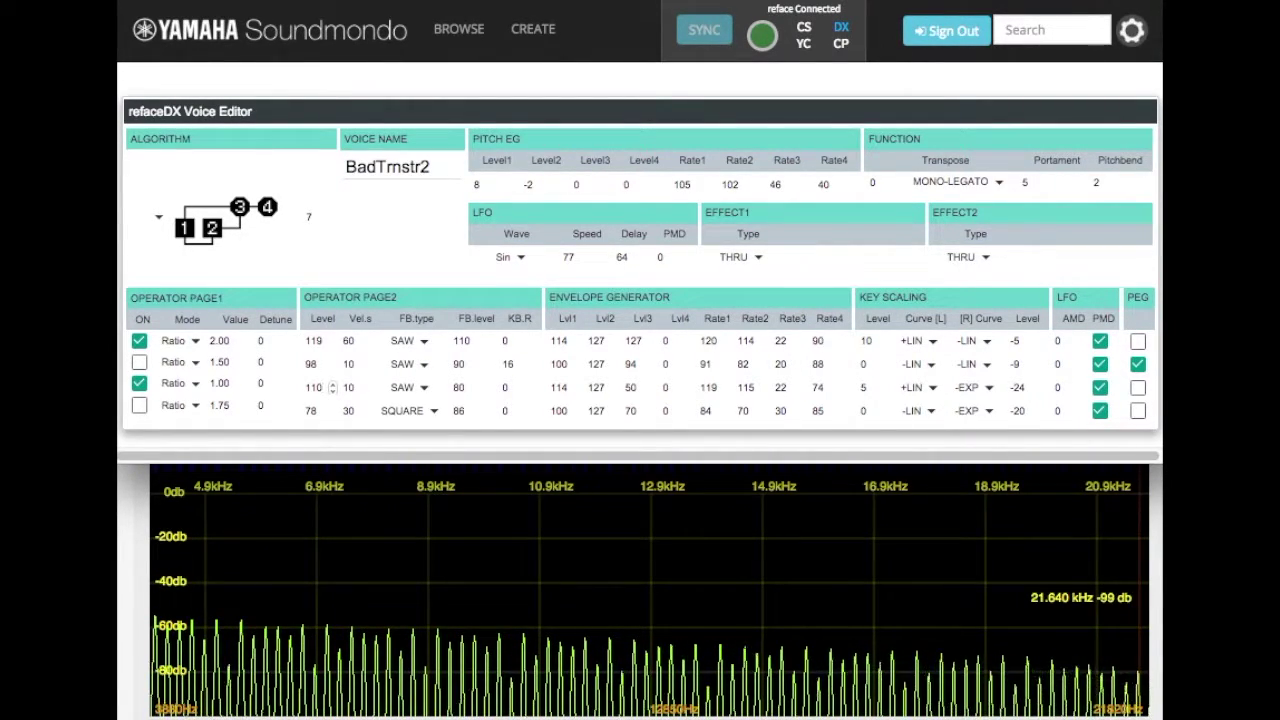
pyautogui.click(139, 342)
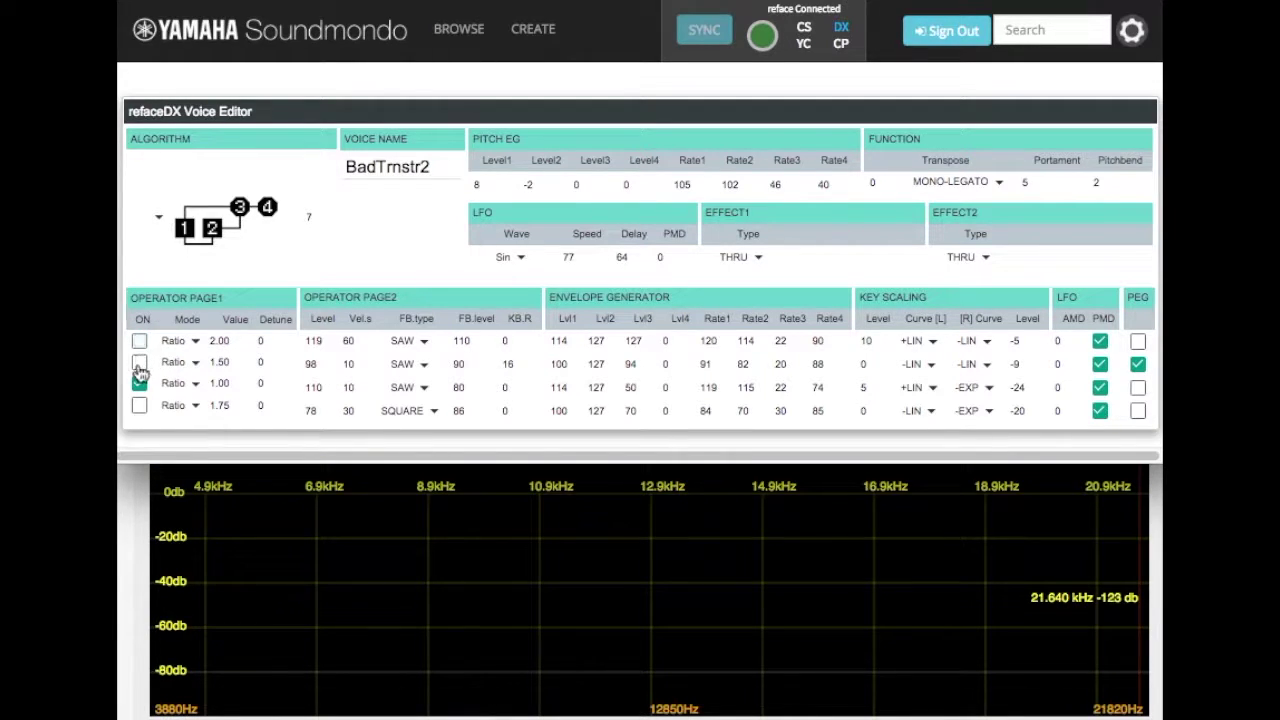
pyautogui.click(139, 363)
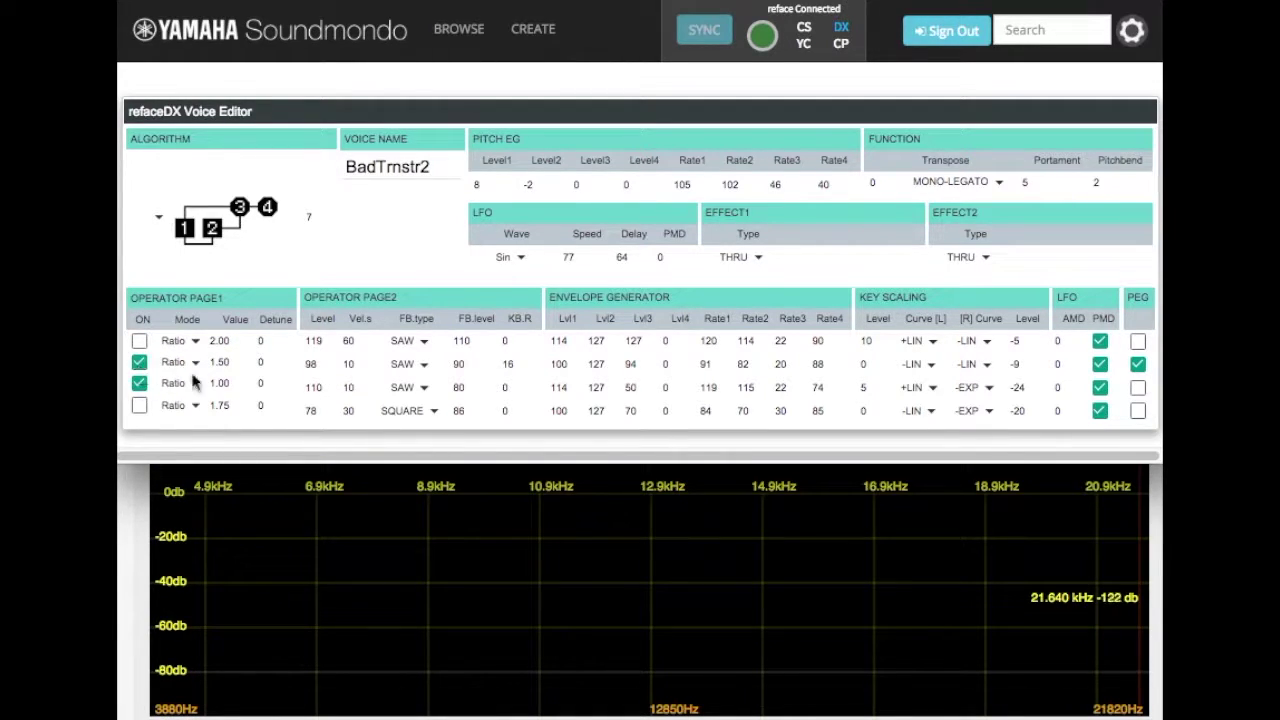
pyautogui.doubleClick(313, 387)
pyautogui.write('70')
pyautogui.click(139, 386)
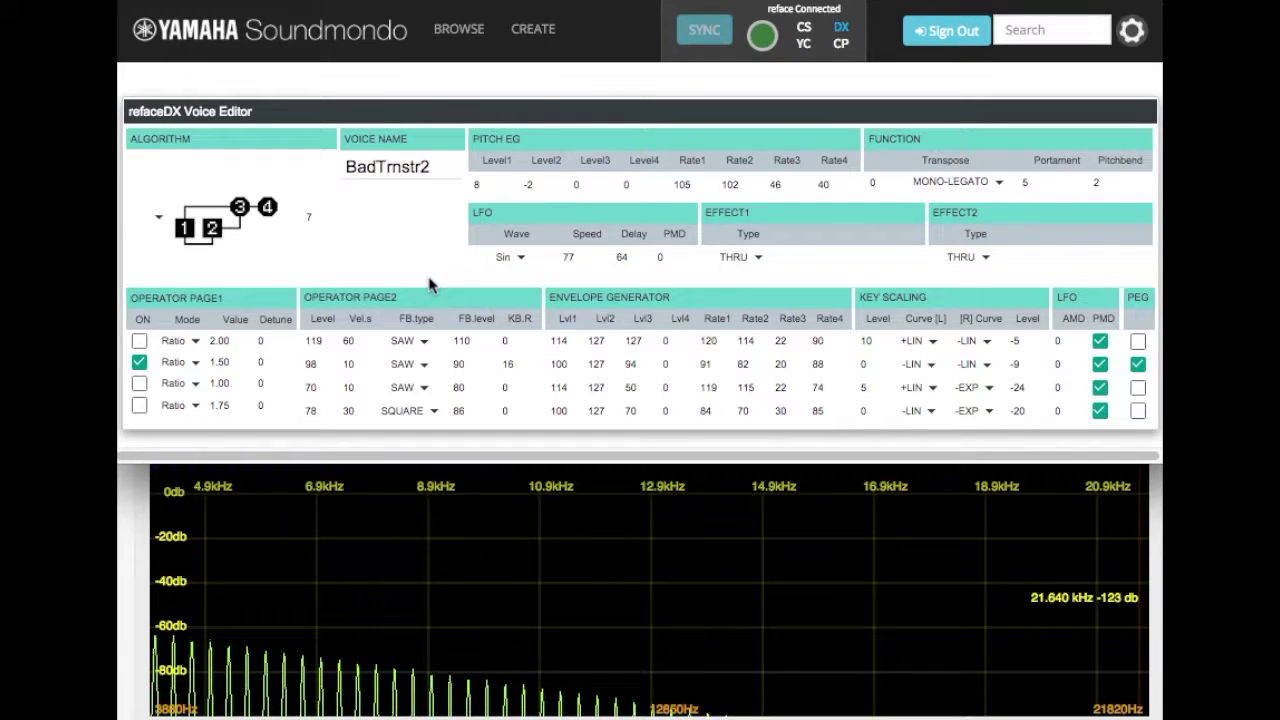
pyautogui.click(140, 342)
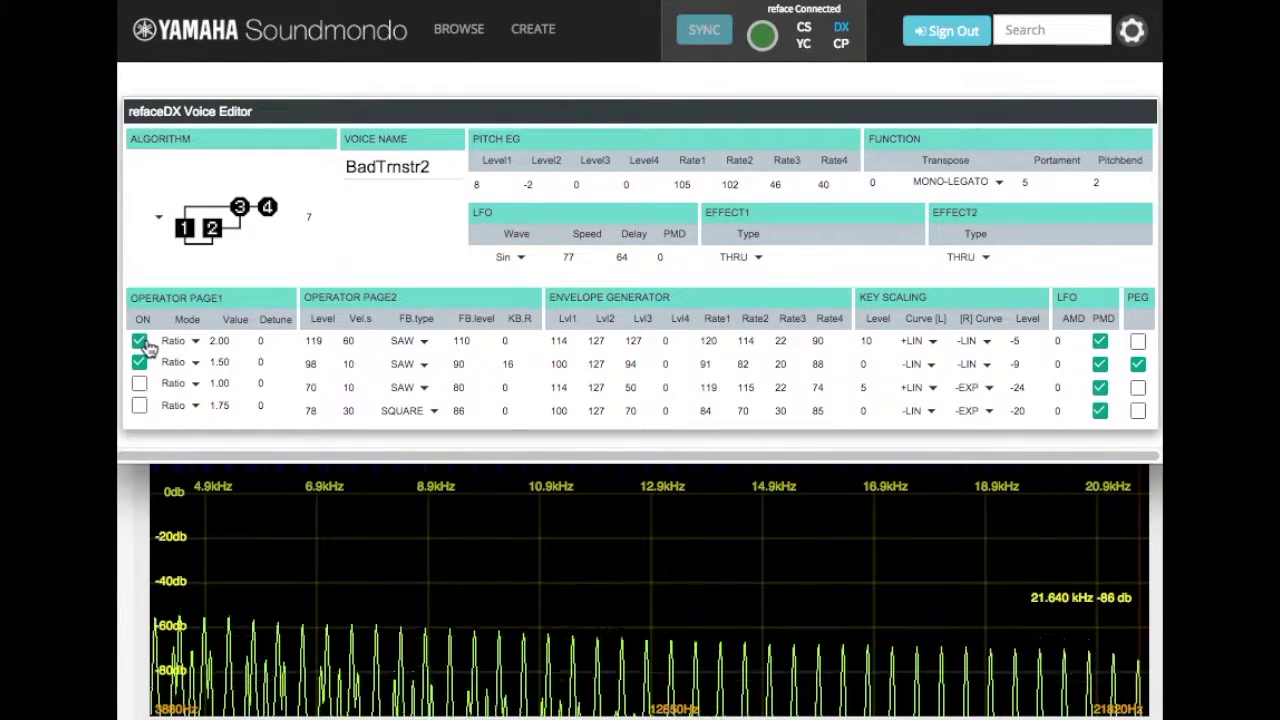
pyautogui.click(142, 343)
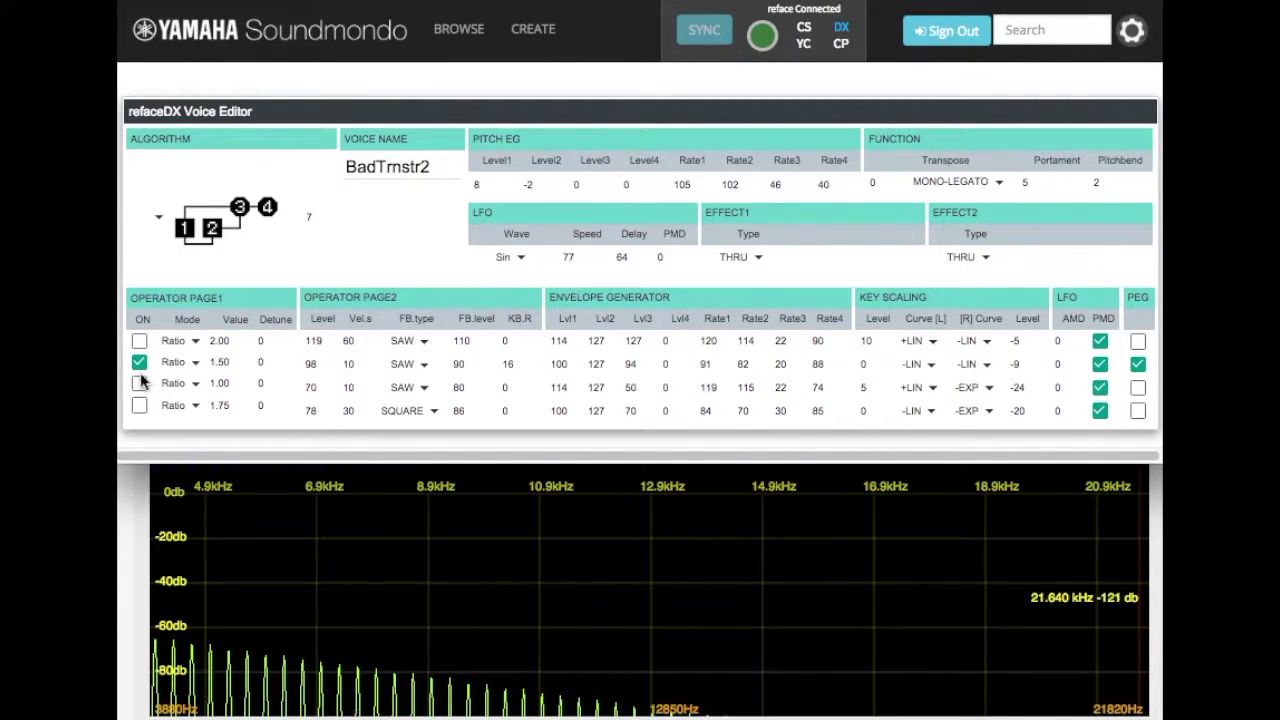
# Switch operator 3 on and raise its Level from 70 through 80, 90, 100 to 120.
pyautogui.click(140, 386)
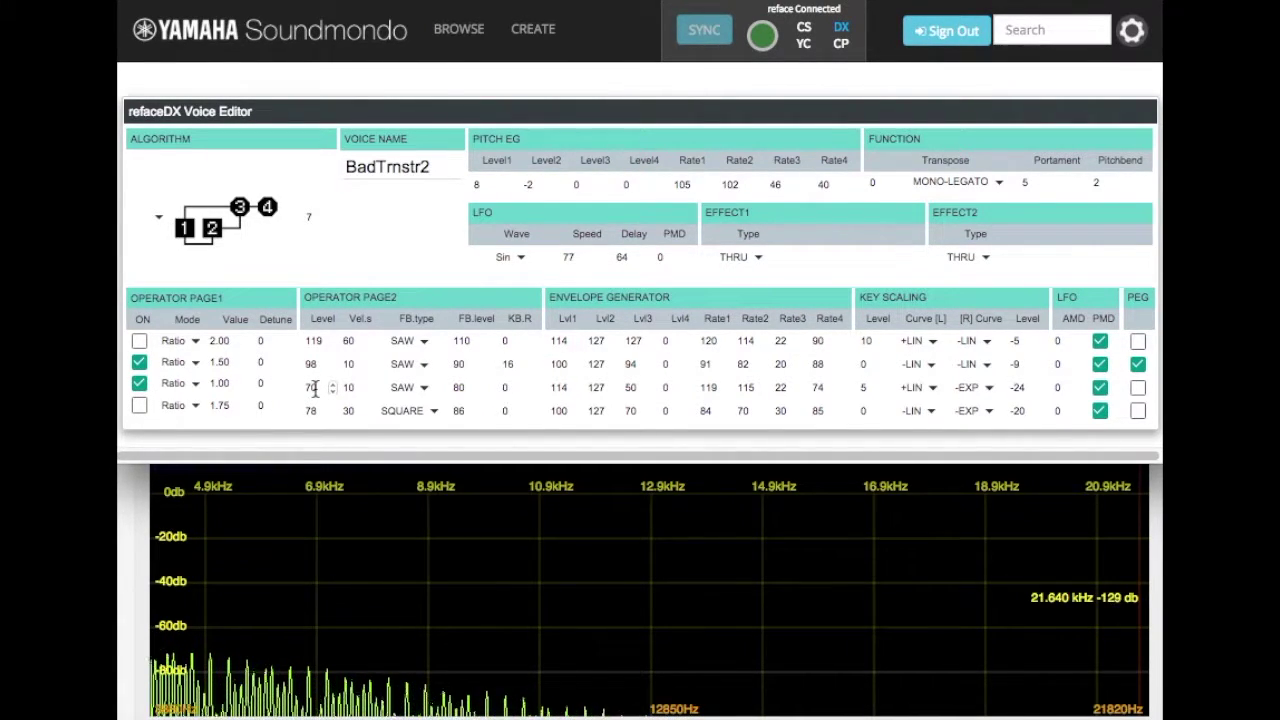
pyautogui.doubleClick(314, 388)
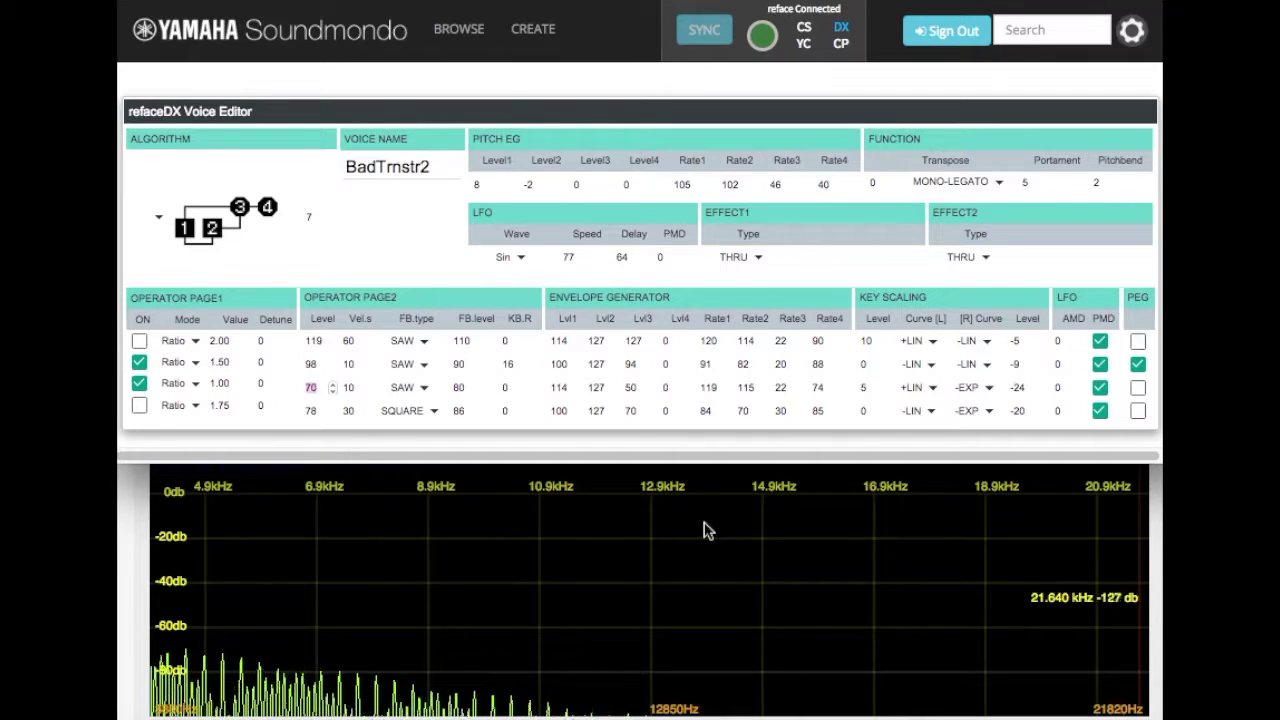
pyautogui.write('80')
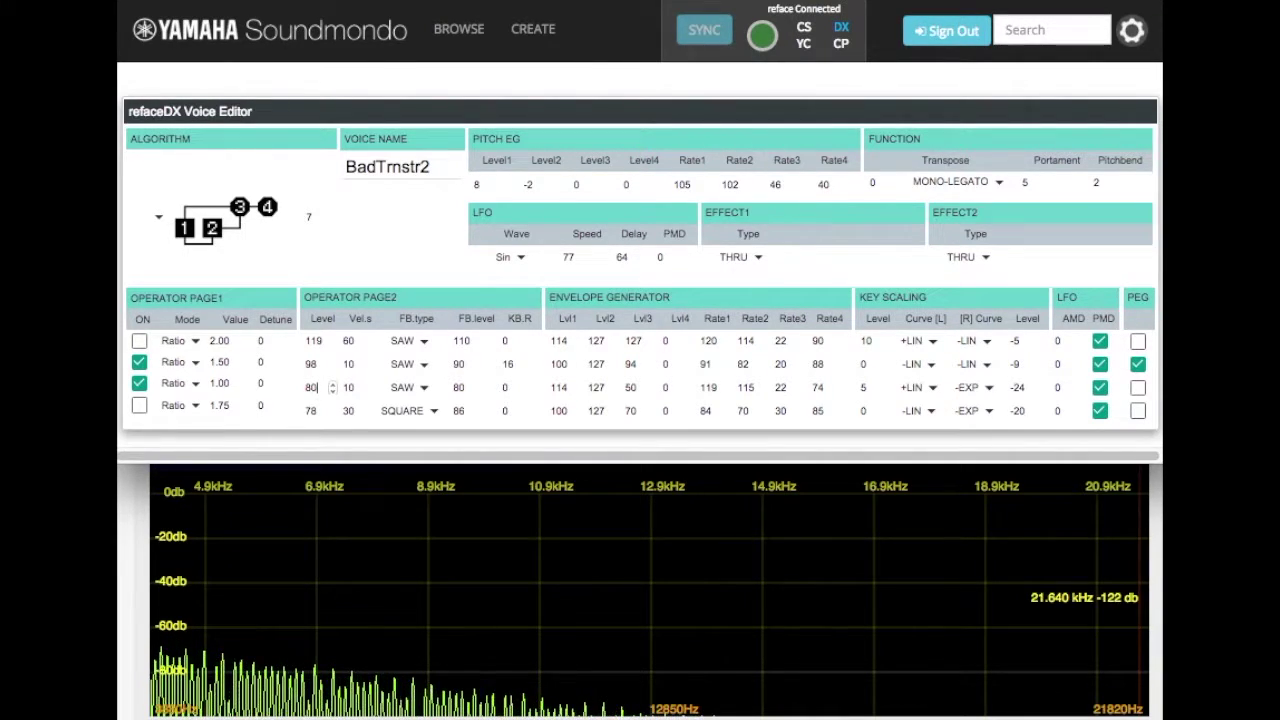
pyautogui.click(312, 388)
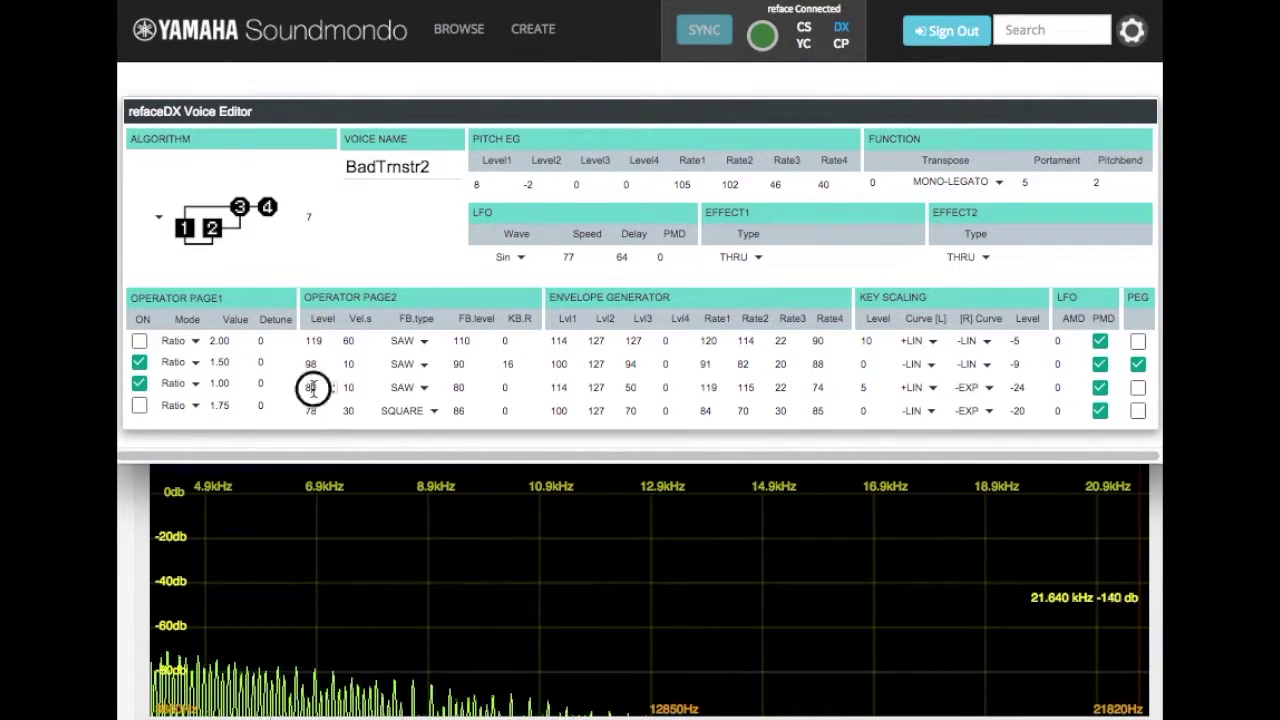
pyautogui.press('BackSpace')
pyautogui.press('BackSpace')
pyautogui.write('90')
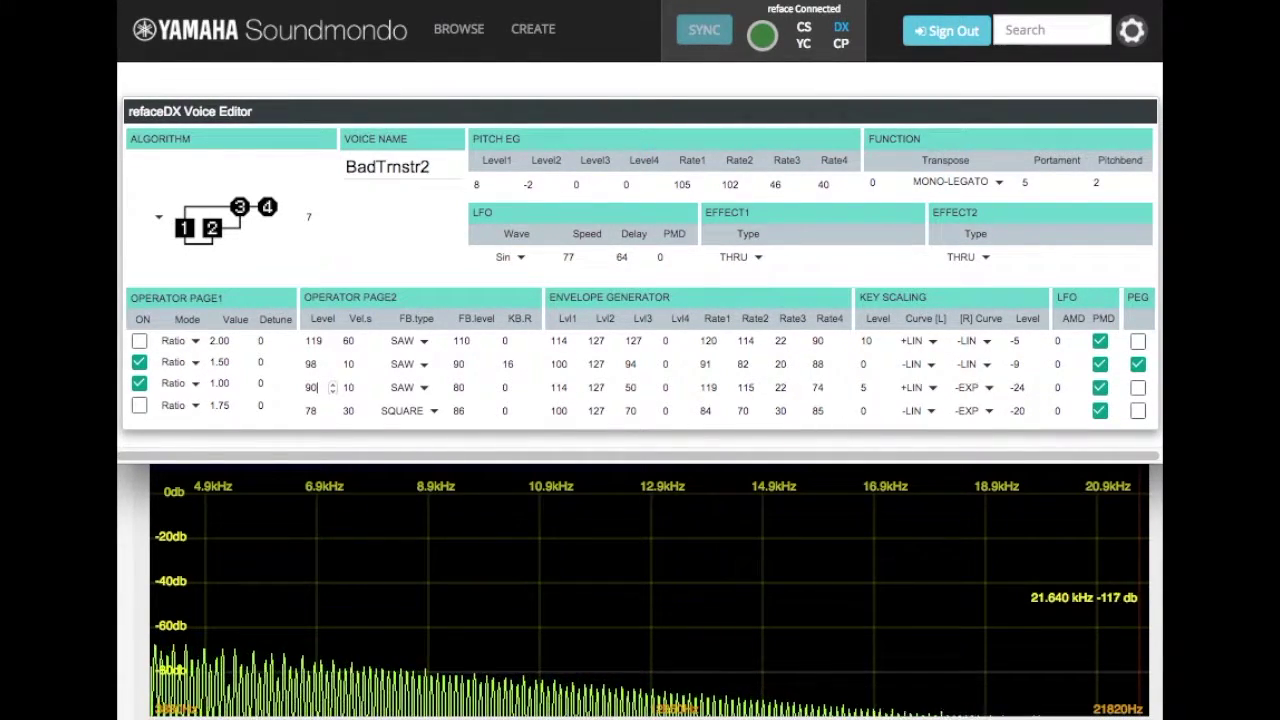
pyautogui.press('BackSpace')
pyautogui.press('BackSpace')
pyautogui.write('100')
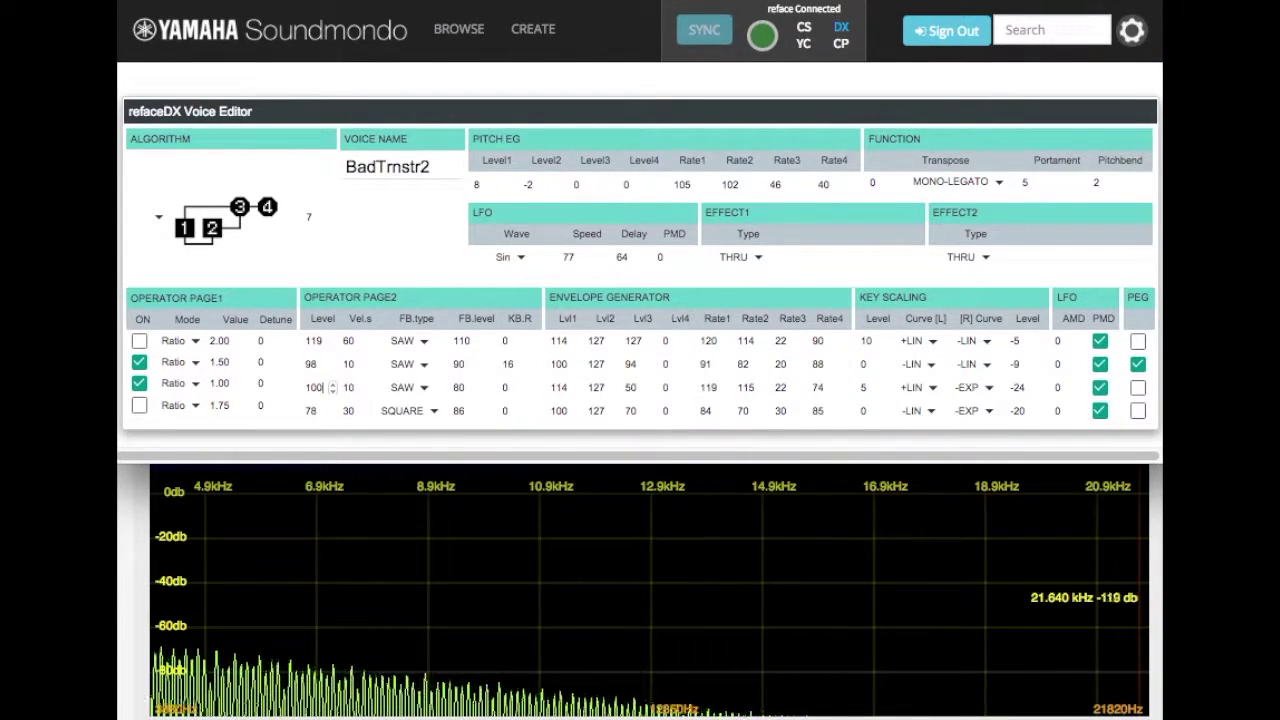
pyautogui.press('BackSpace')
pyautogui.press('BackSpace')
pyautogui.press('BackSpace')
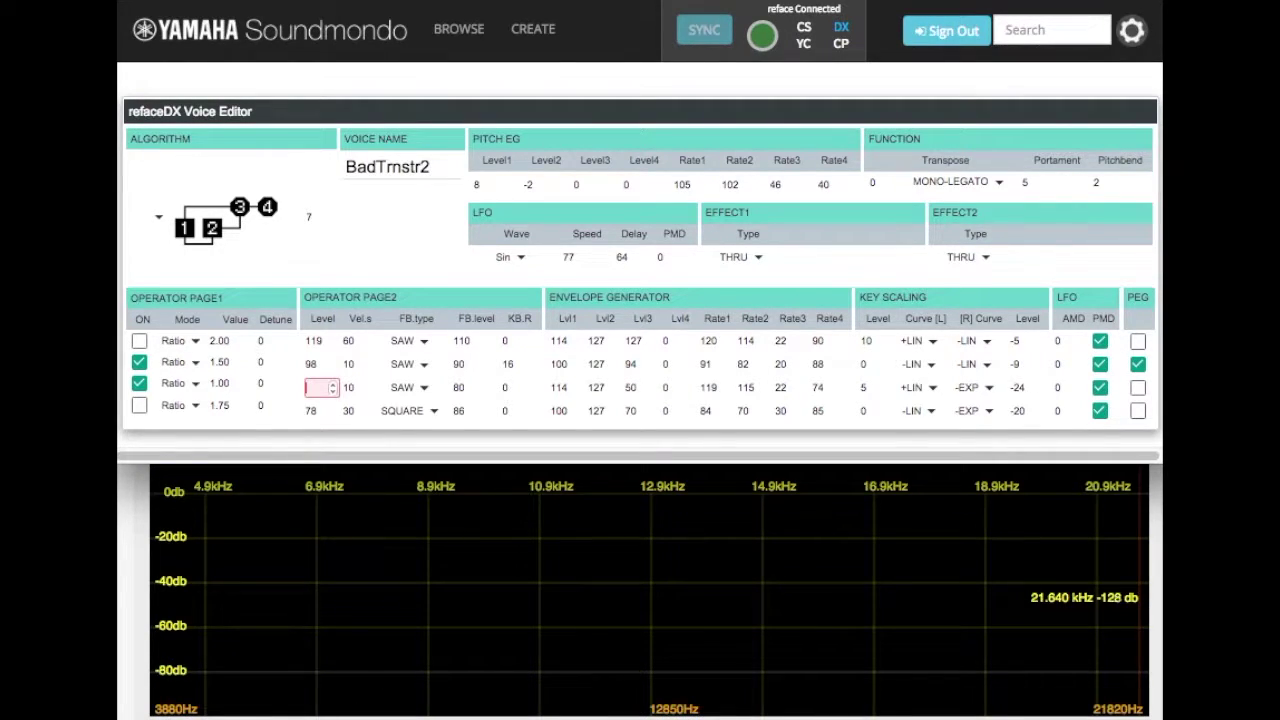
pyautogui.write('120')
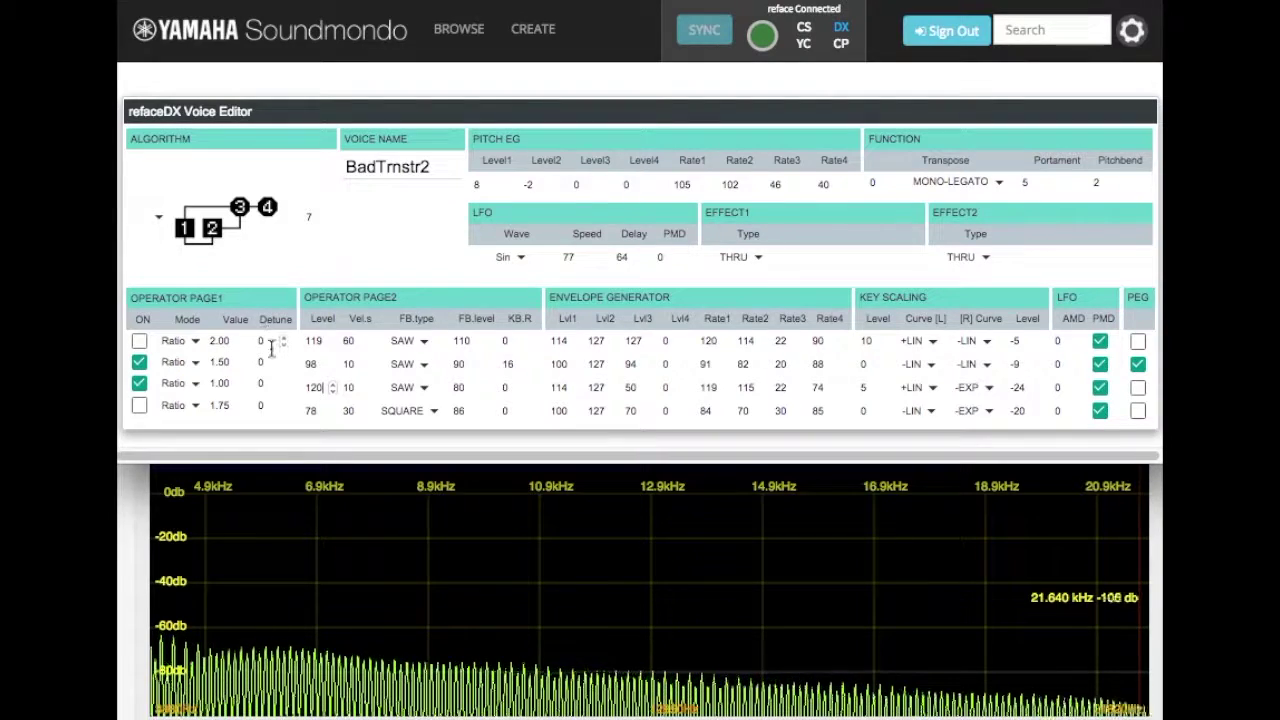
# Switch operator 1 on and retype operator 3's Level through 70 and 85 to 100.
pyautogui.doubleClick(312, 388)
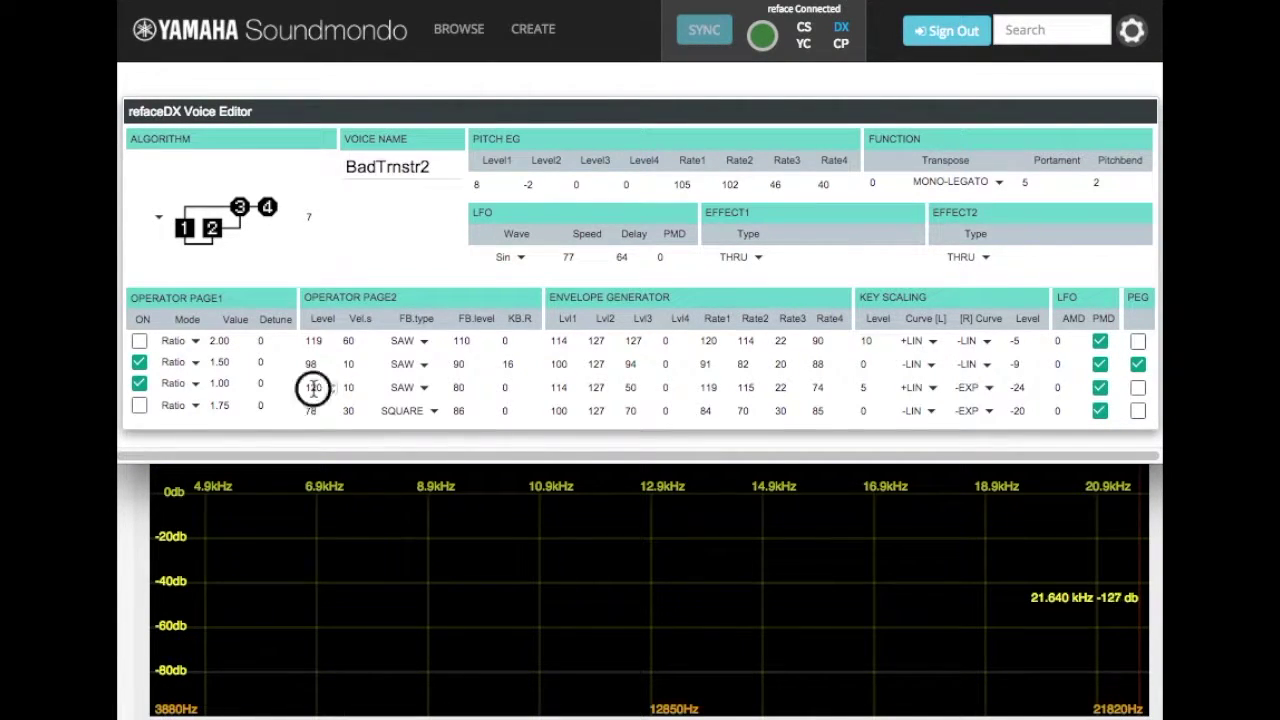
pyautogui.write('70')
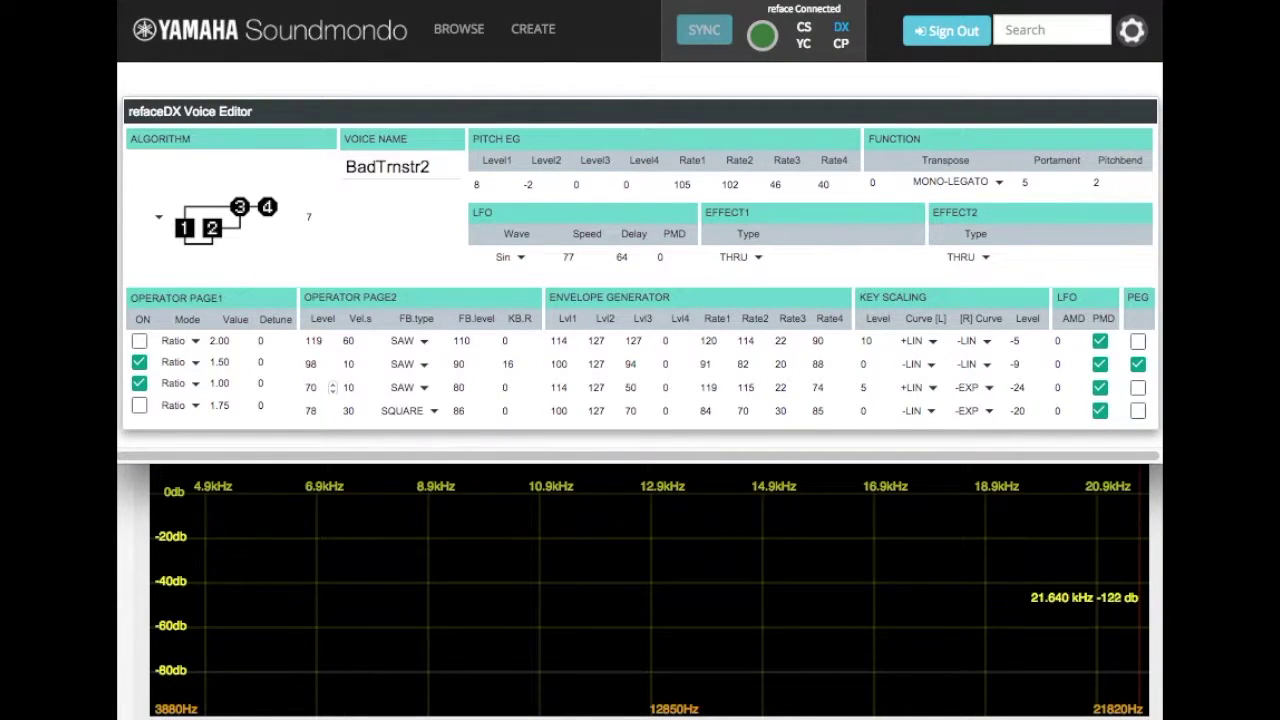
pyautogui.click(139, 341)
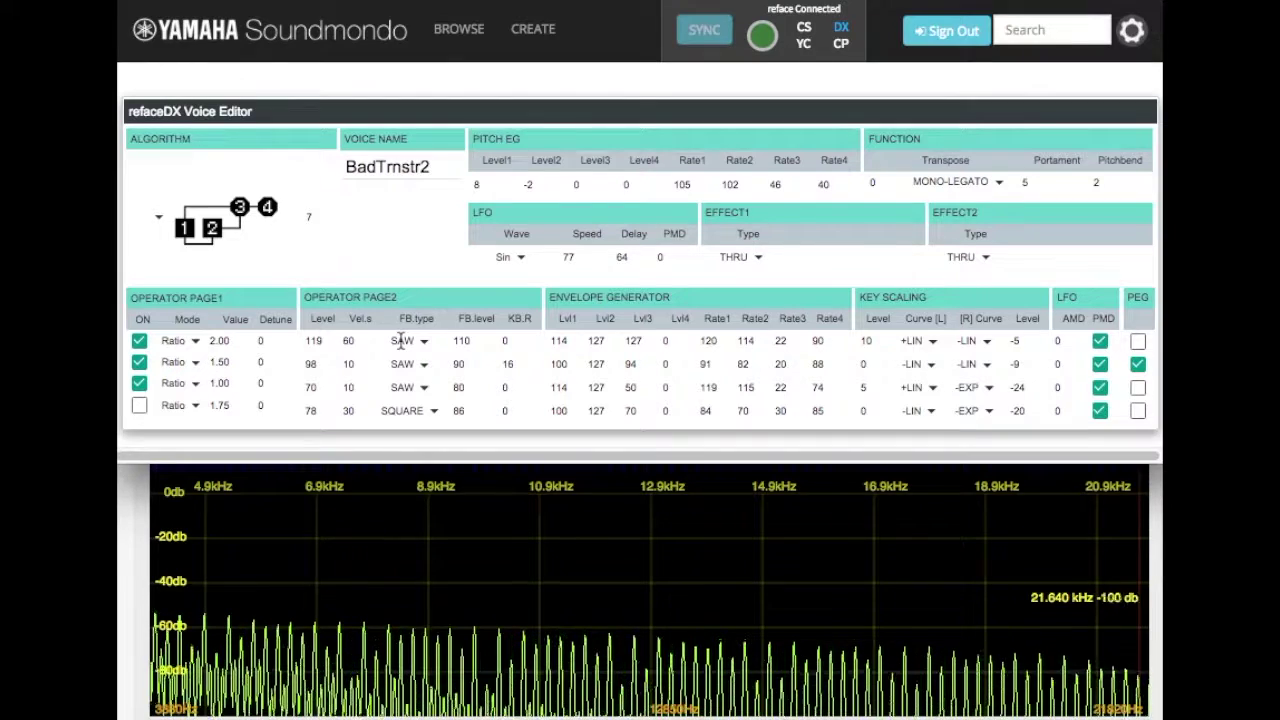
pyautogui.doubleClick(311, 388)
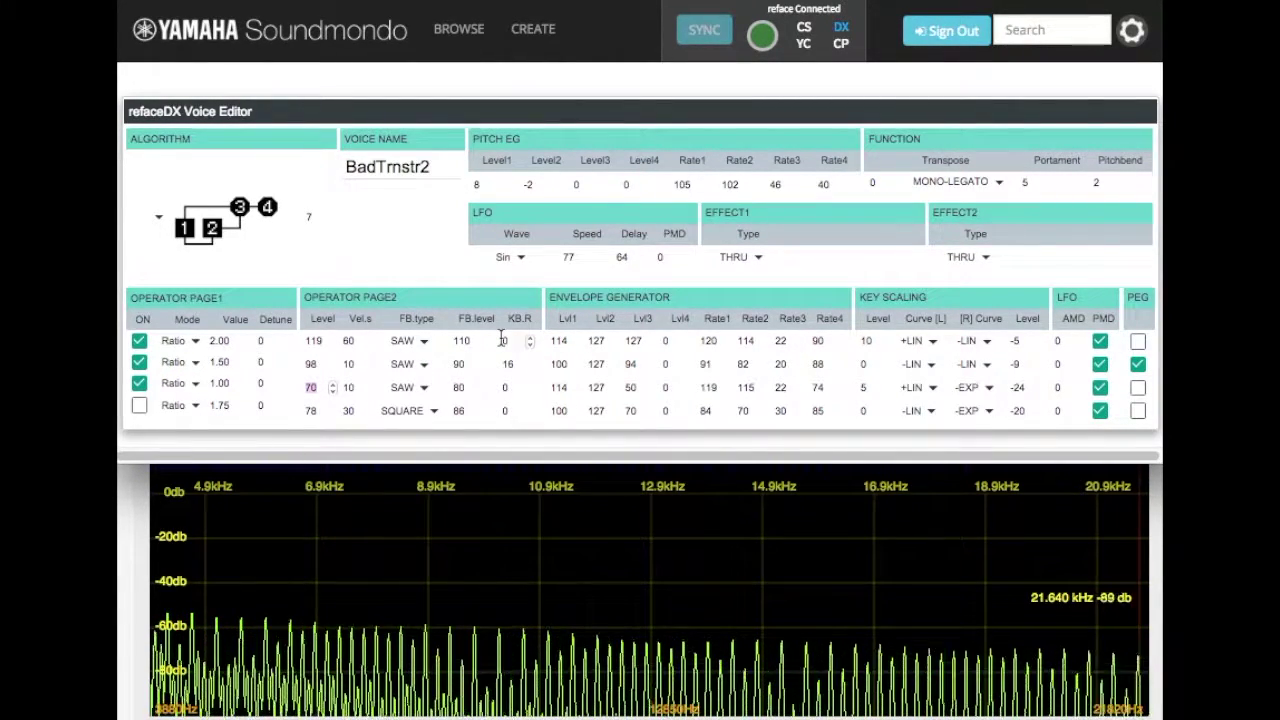
pyautogui.write('85')
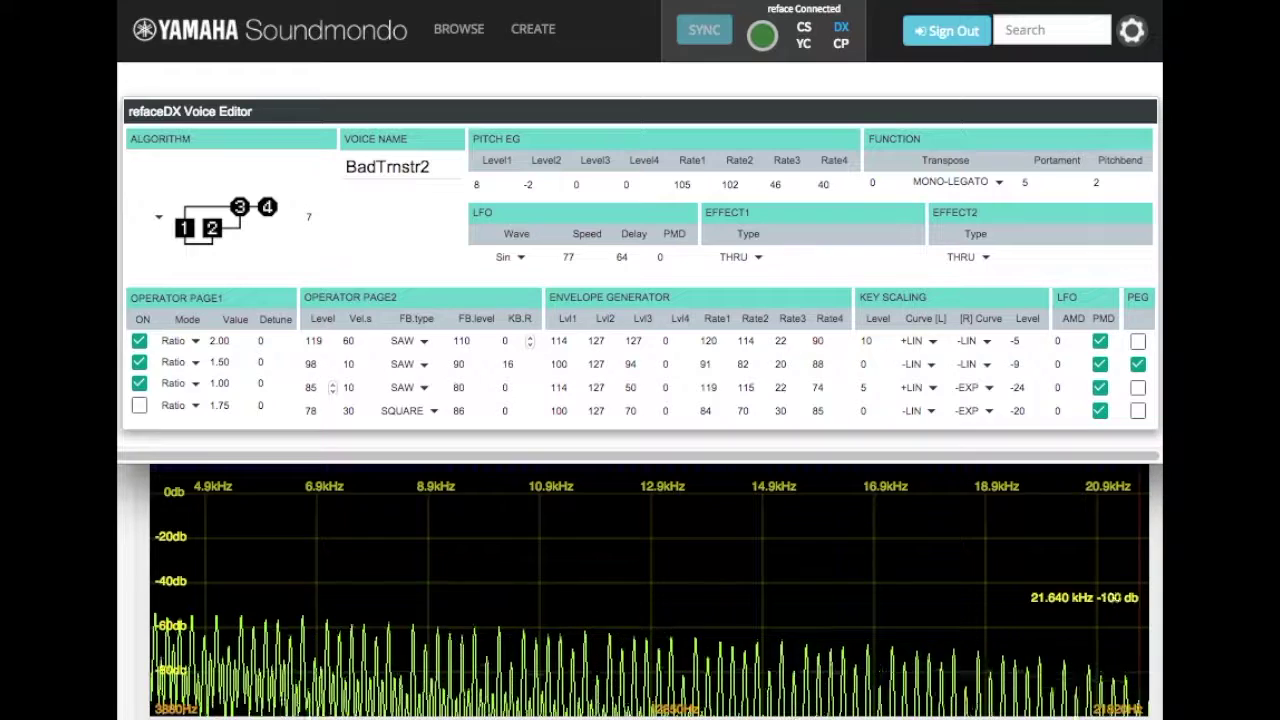
pyautogui.press('BackSpace')
pyautogui.press('BackSpace')
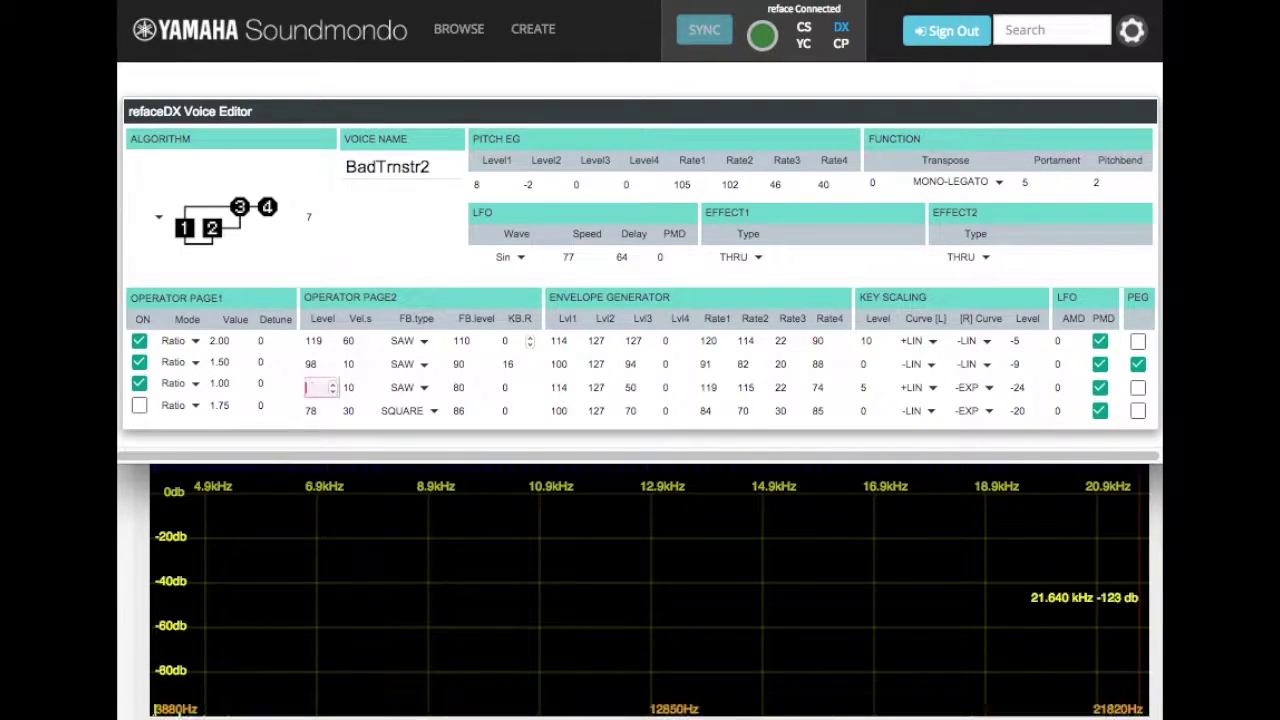
pyautogui.write('100')
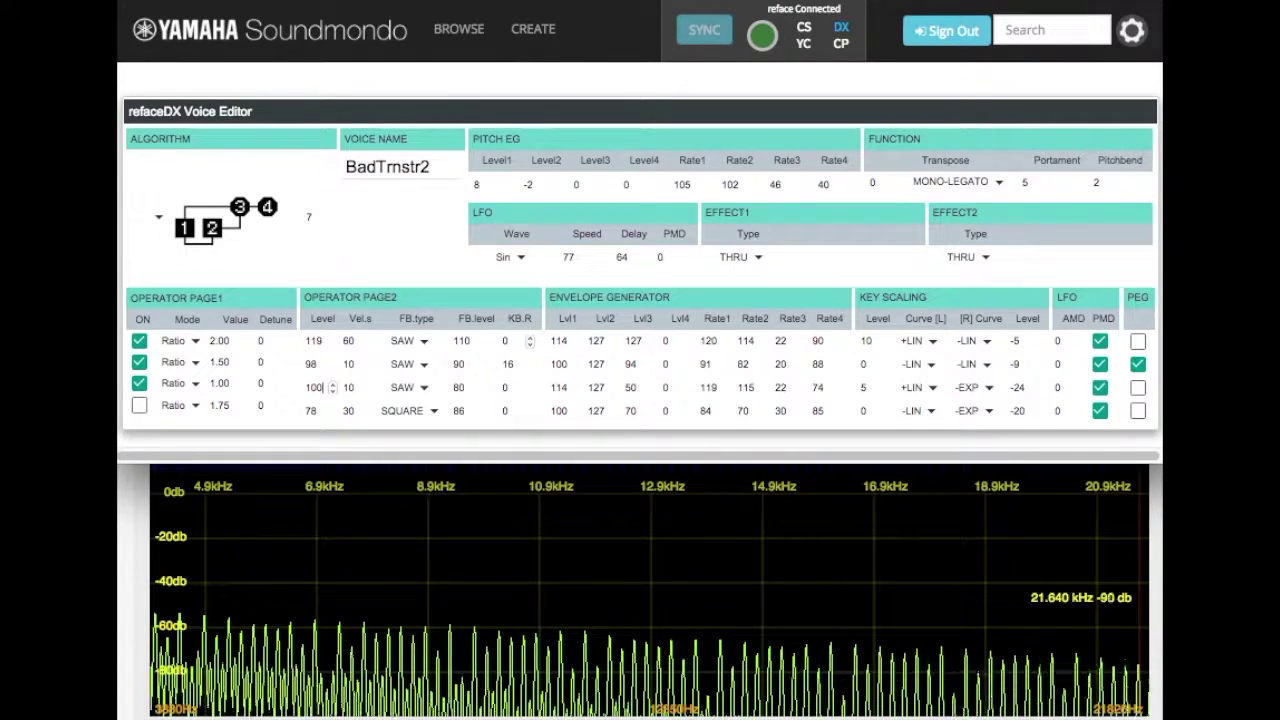
# Set operator 3's Level to 110 and switch operator 4 back on.
pyautogui.doubleClick(316, 390)
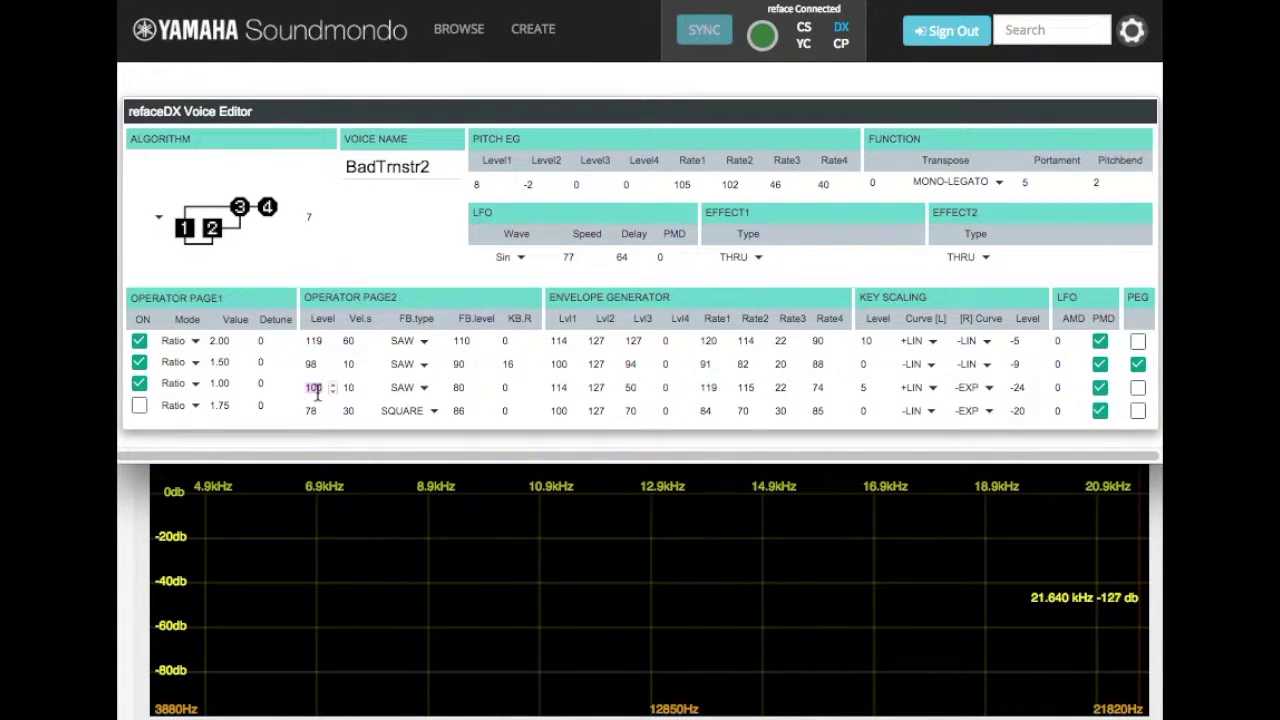
pyautogui.write('11')
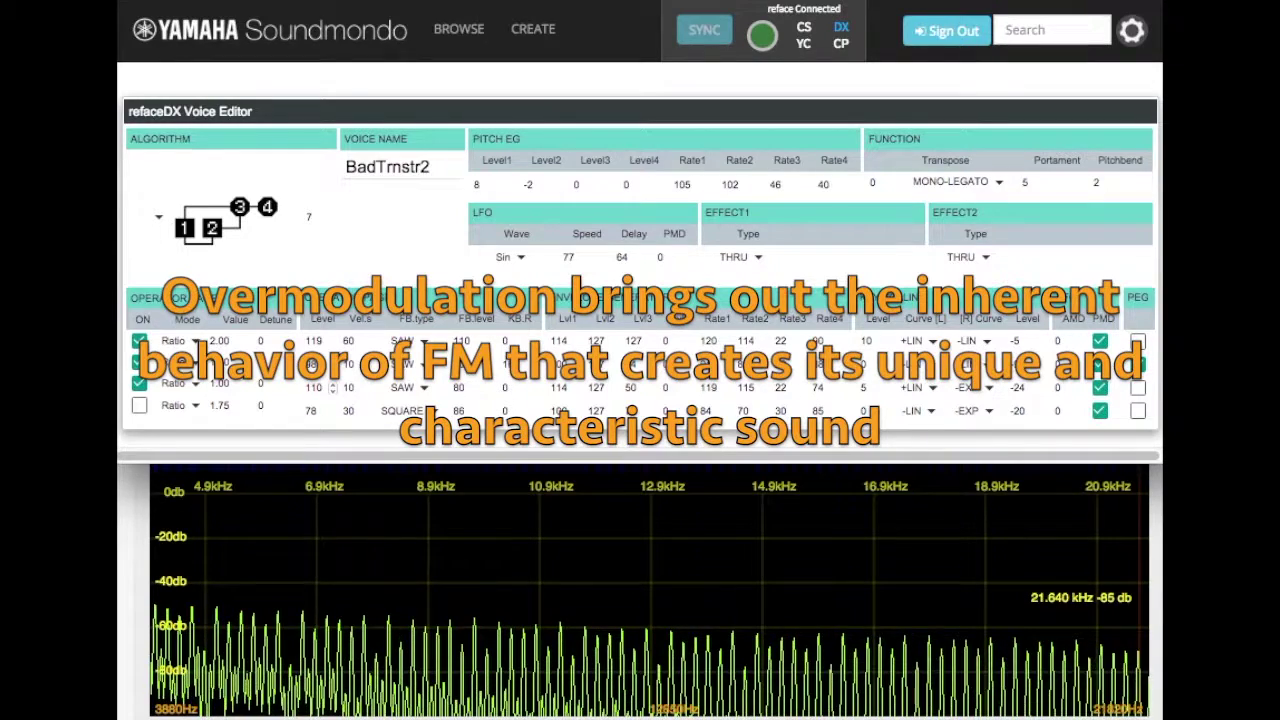
pyautogui.click(139, 406)
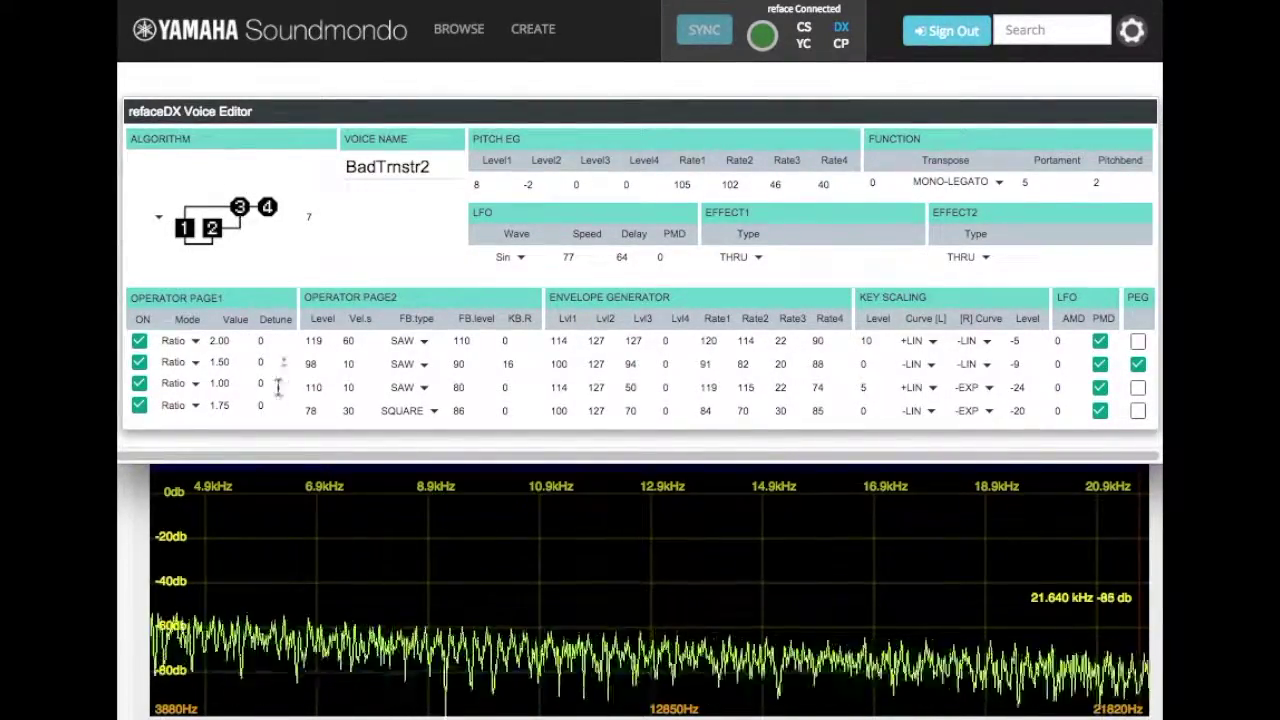
# Try operator 4 output levels of 0, 6, 90 and 92.
pyautogui.click(314, 412)
pyautogui.write('0')
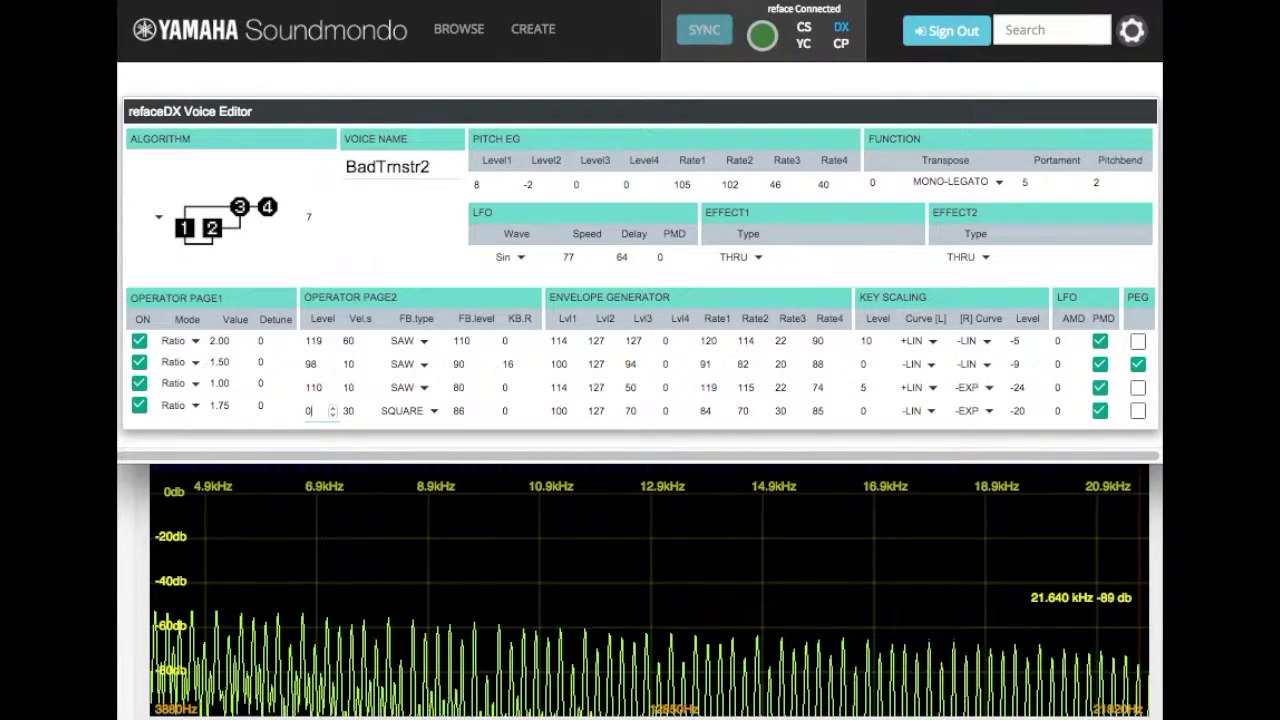
pyautogui.press('BackSpace')
pyautogui.write('6')
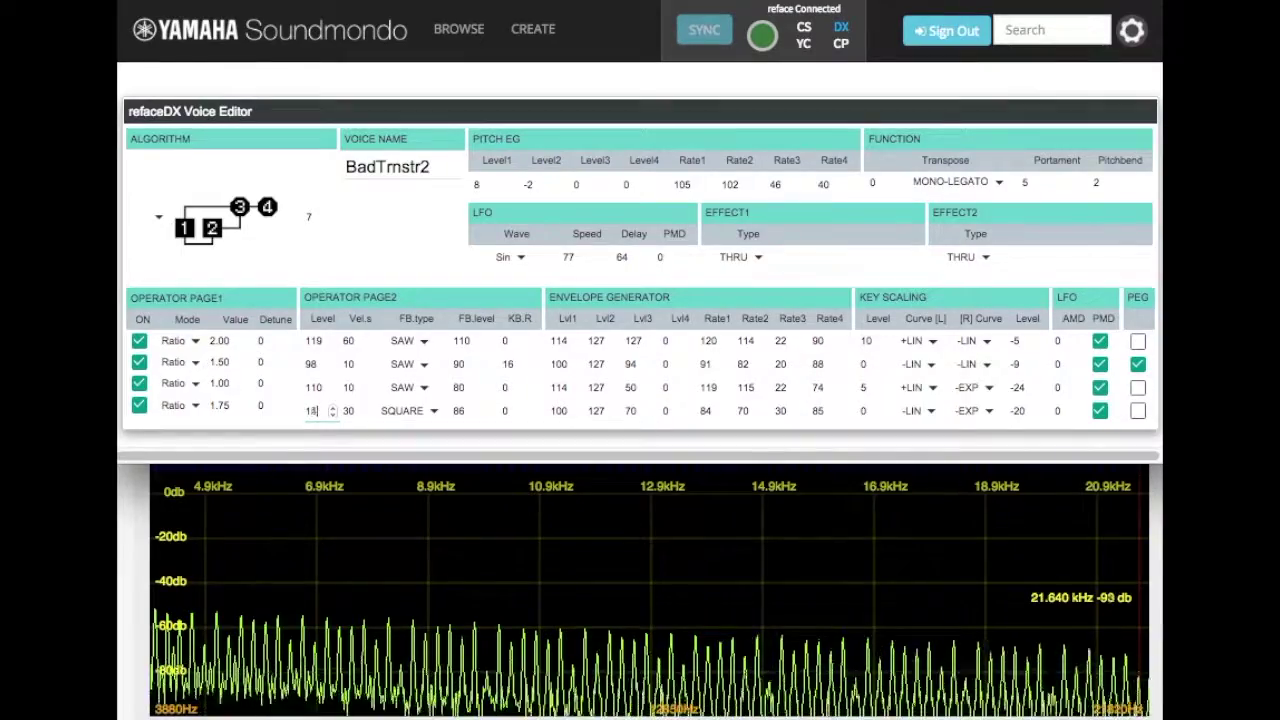
pyautogui.press('BackSpace')
pyautogui.press('BackSpace')
pyautogui.write('90')
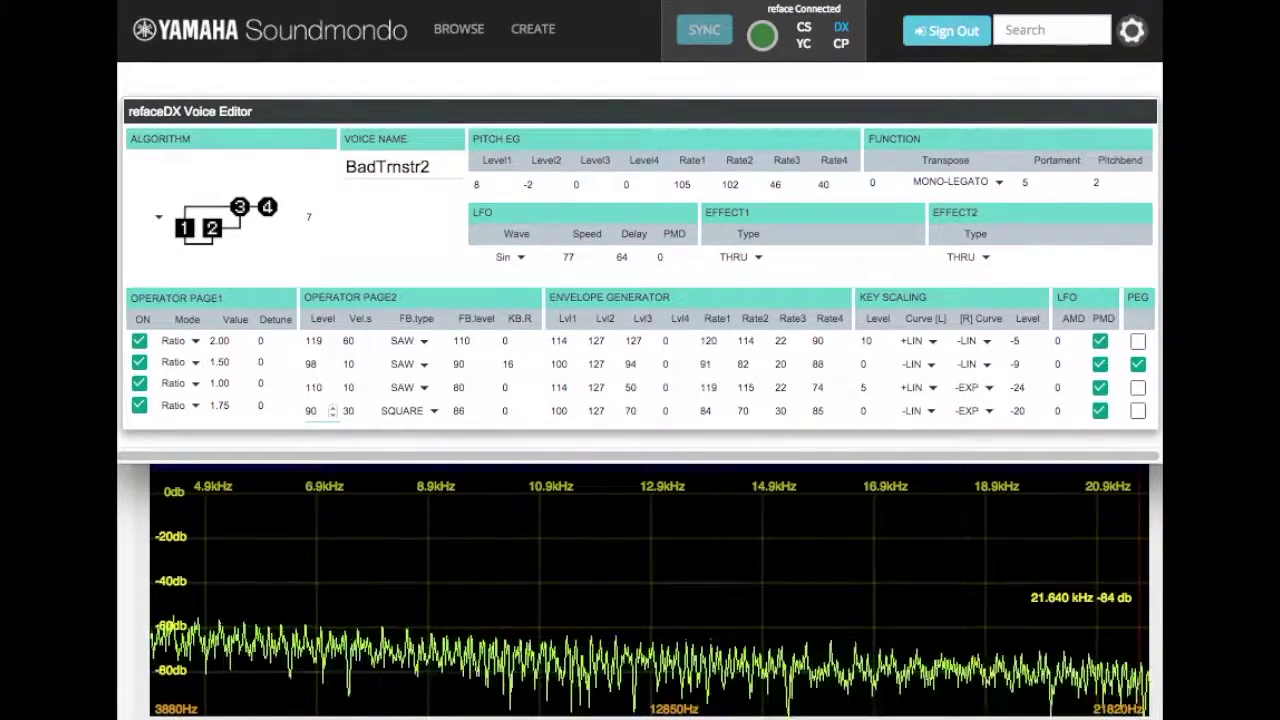
pyautogui.press('BackSpace')
pyautogui.write('2')
# Try operator 4 levels 101, 88 and 74, then settle on 70.
pyautogui.press('BackSpace')
pyautogui.press('BackSpace')
pyautogui.write('101')
pyautogui.press('BackSpace')
pyautogui.press('BackSpace')
pyautogui.write('88')
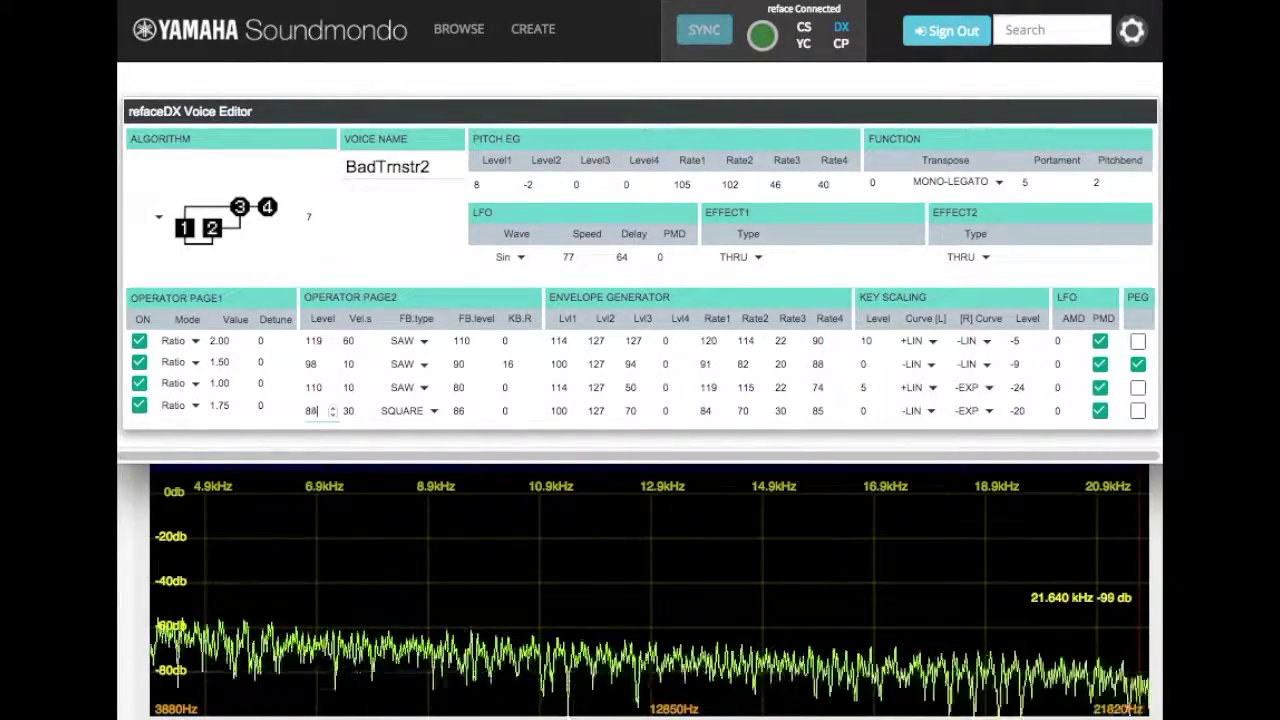
pyautogui.press('BackSpace')
pyautogui.press('BackSpace')
pyautogui.write('74')
pyautogui.press('BackSpace')
pyautogui.write('0')
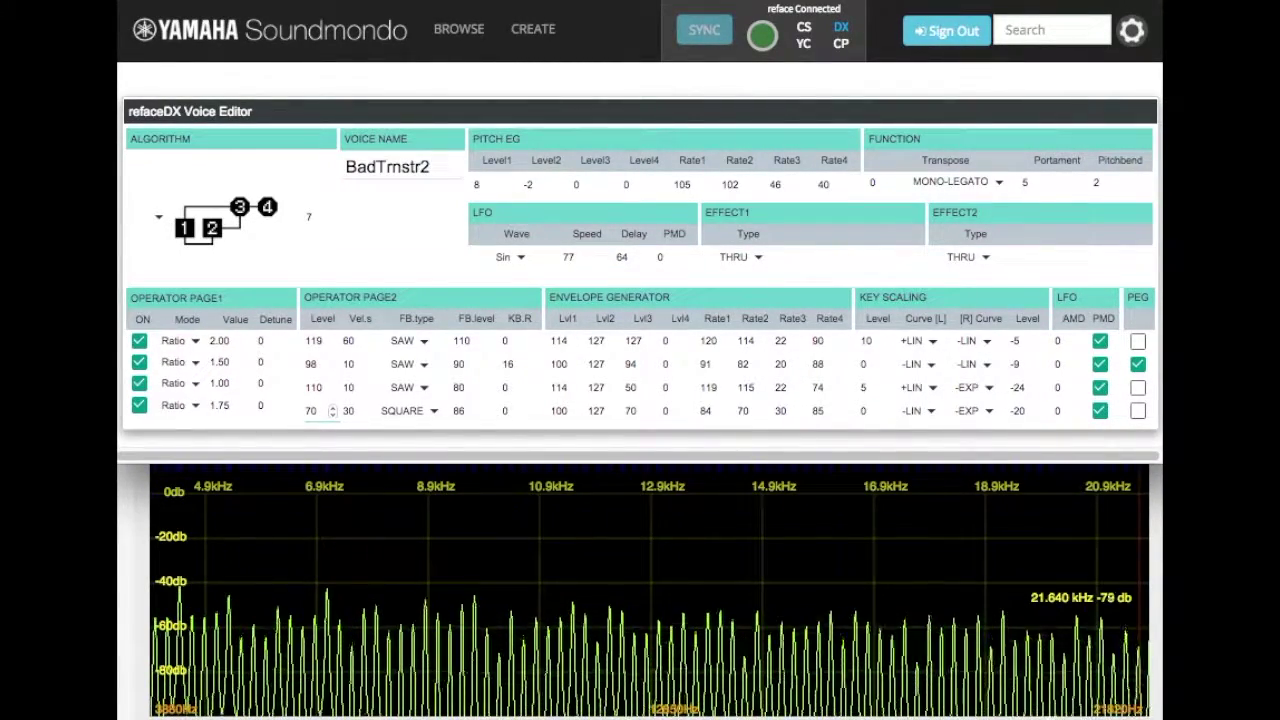
pyautogui.click(140, 406)
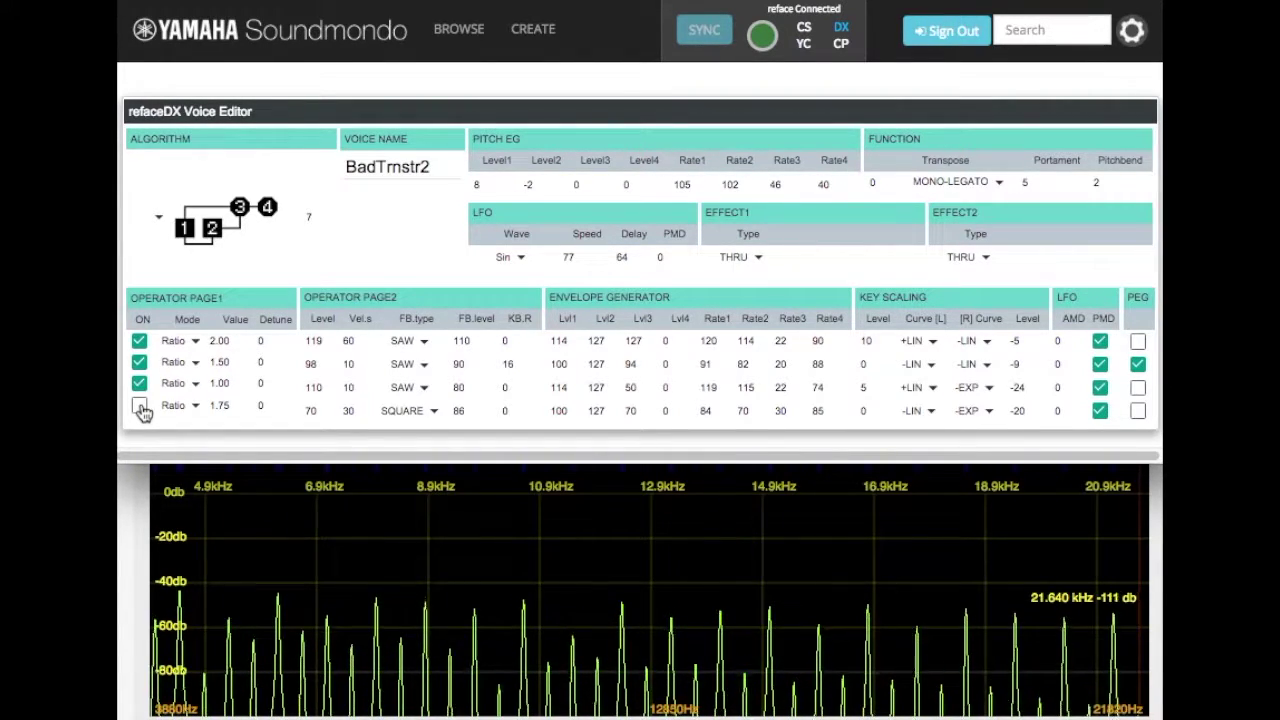
pyautogui.click(140, 406)
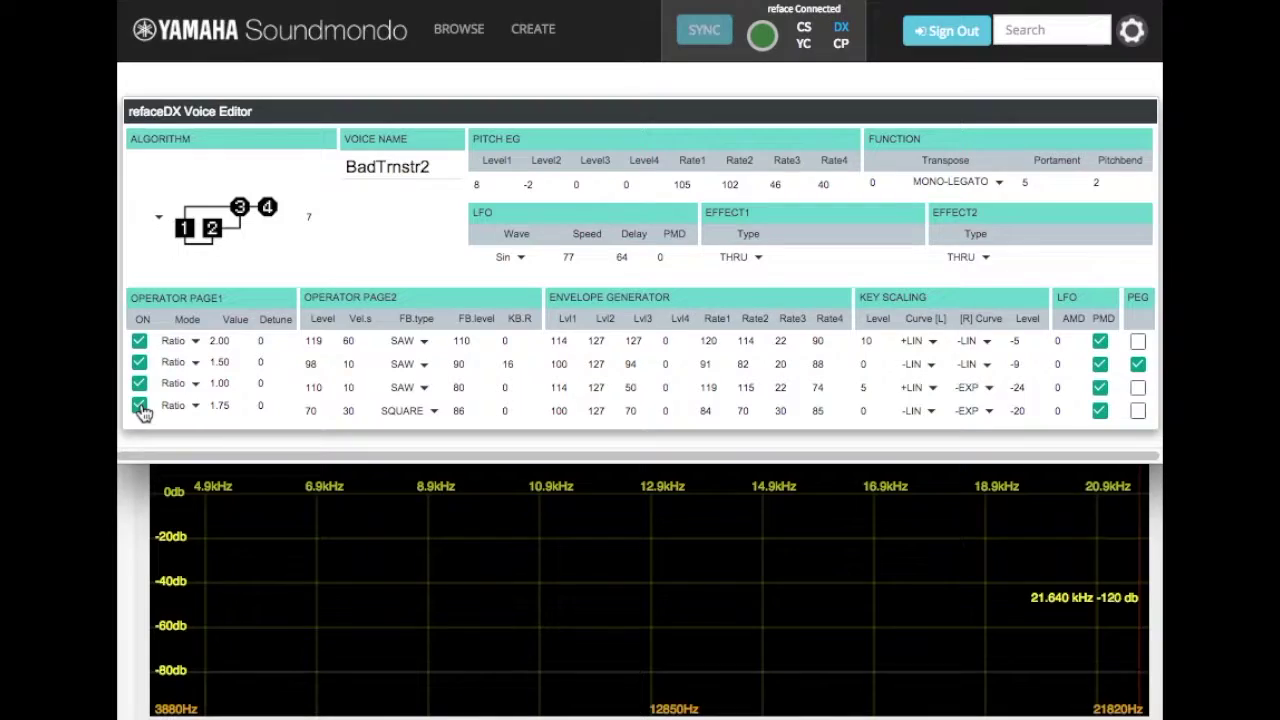